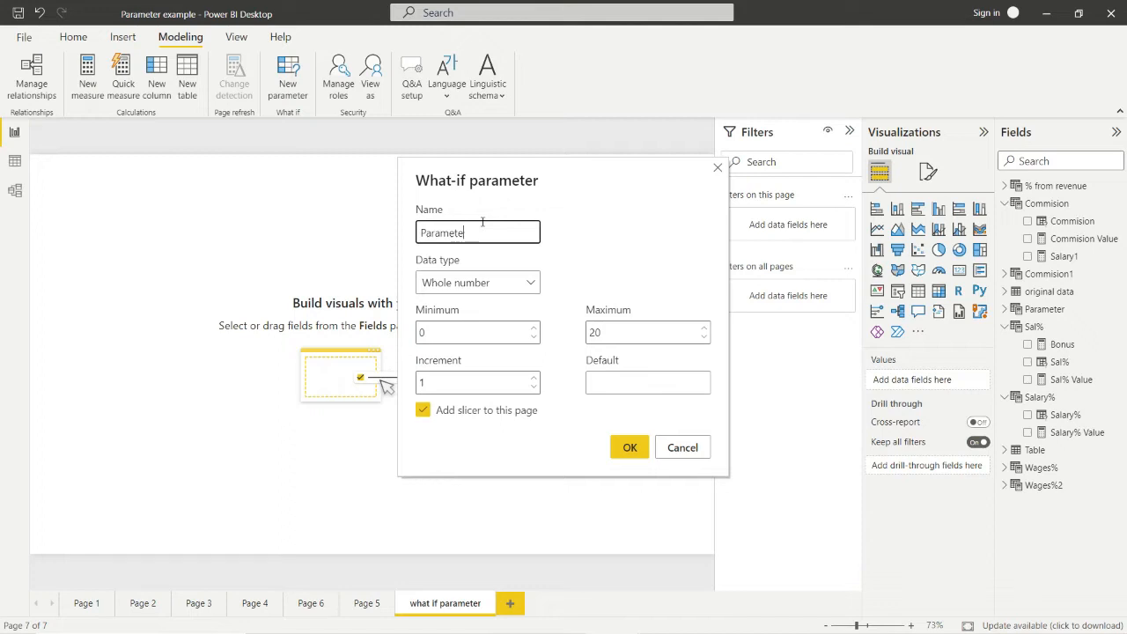
Step: Name the what-if parameter comm2 and set its data type to Decimal number
key(BackSpace)
key(BackSpace)
key(BackSpace)
key(BackSpace)
key(BackSpace)
key(BackSpace)
key(BackSpace)
key(BackSpace)
key(BackSpace)
text(comm2)
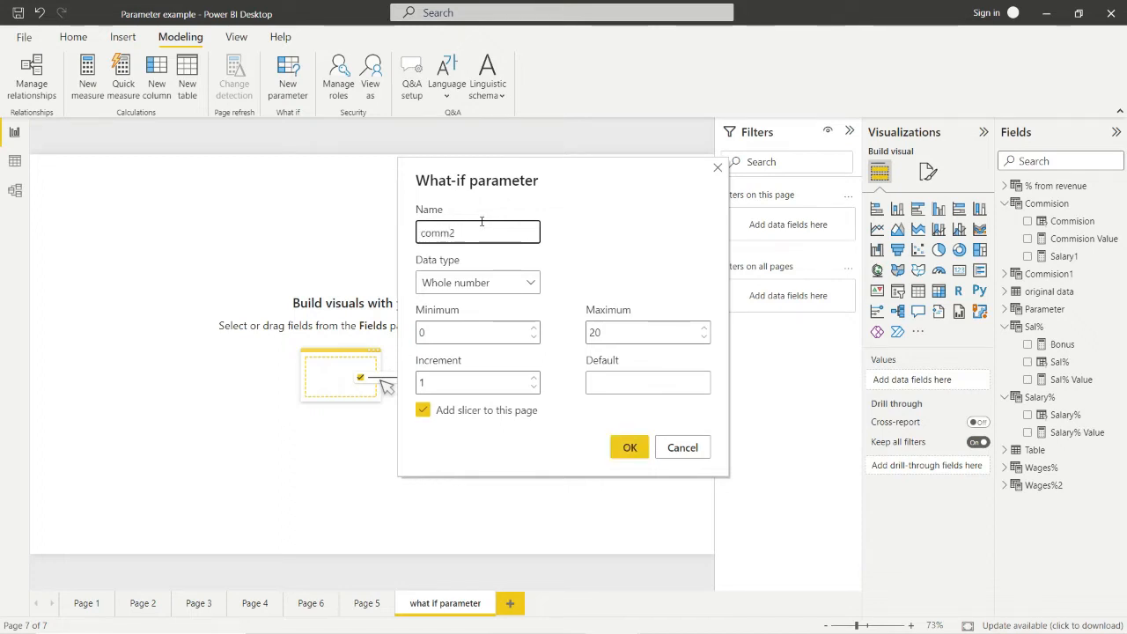
click(491, 282)
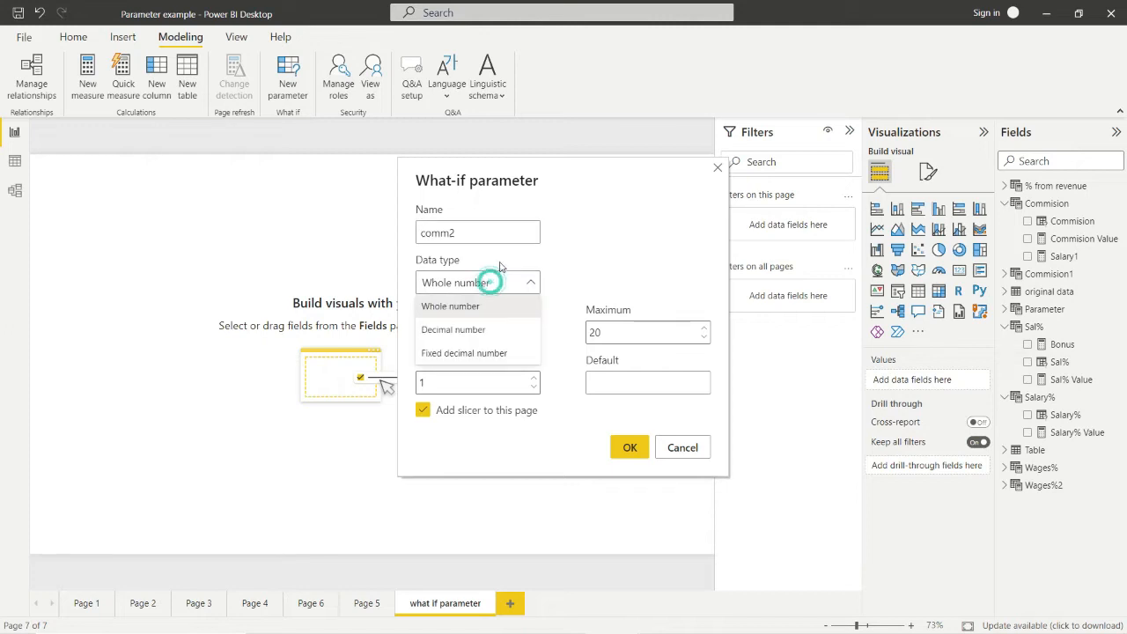
click(482, 329)
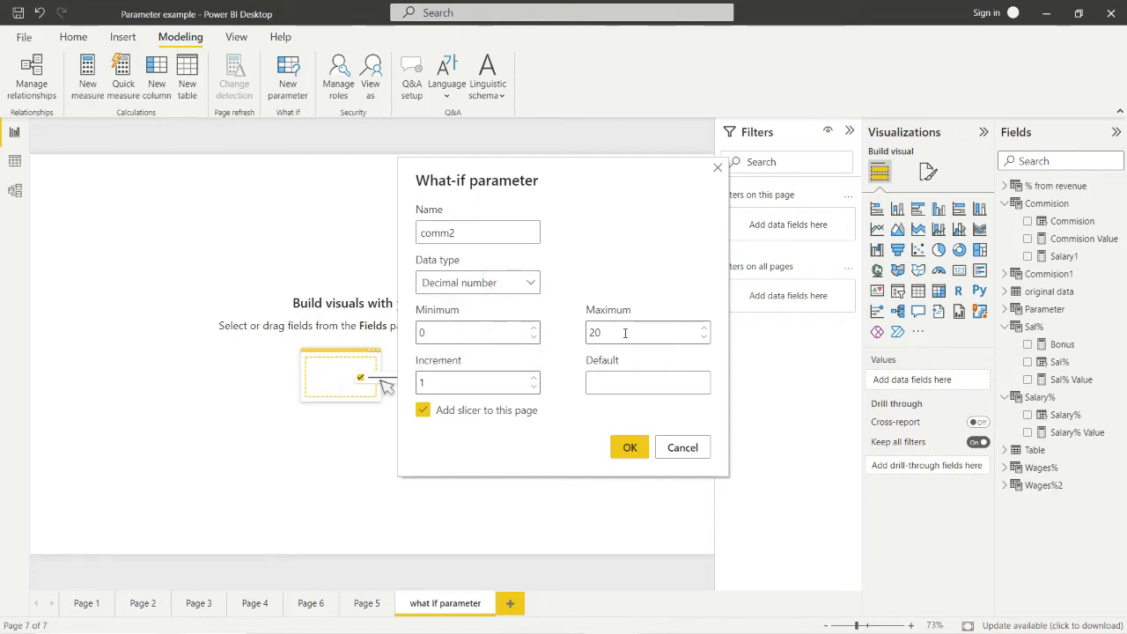
Step: Set the parameter's increment to 0.5 and default to 2.5, and create it with a slicer on the page
click(440, 382)
key(BackSpace)
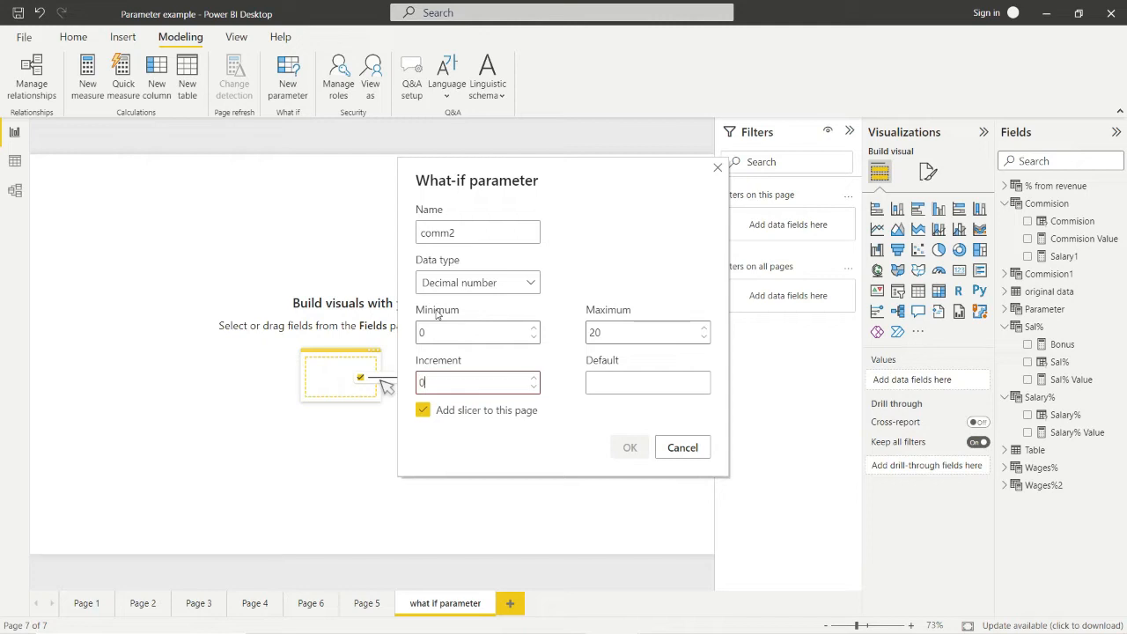
text(0.5)
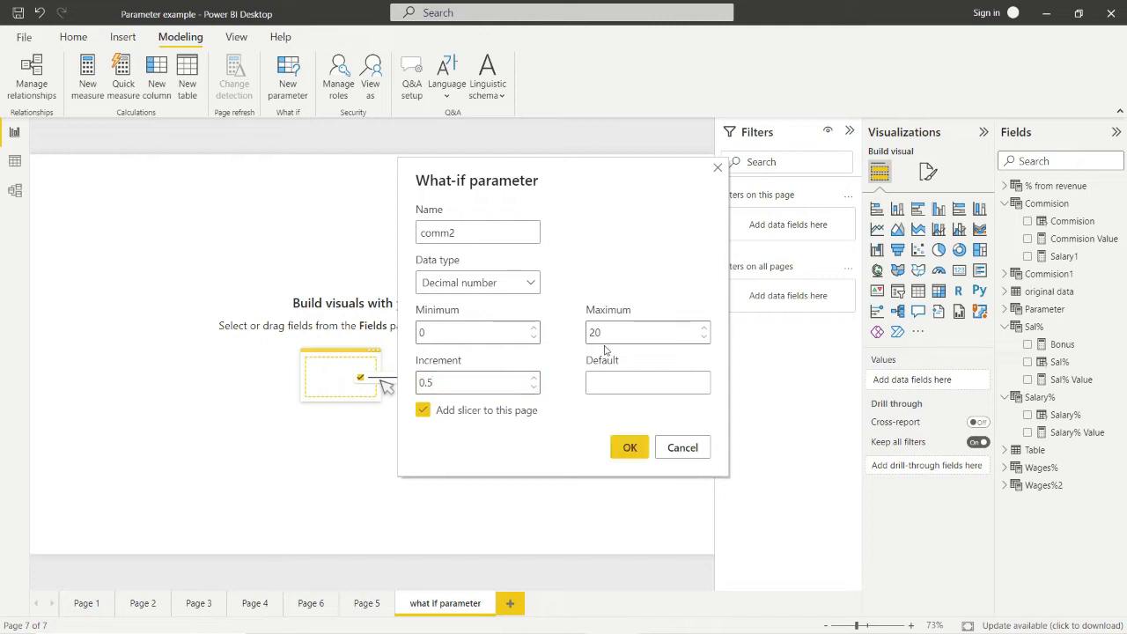
click(619, 388)
text(2.5)
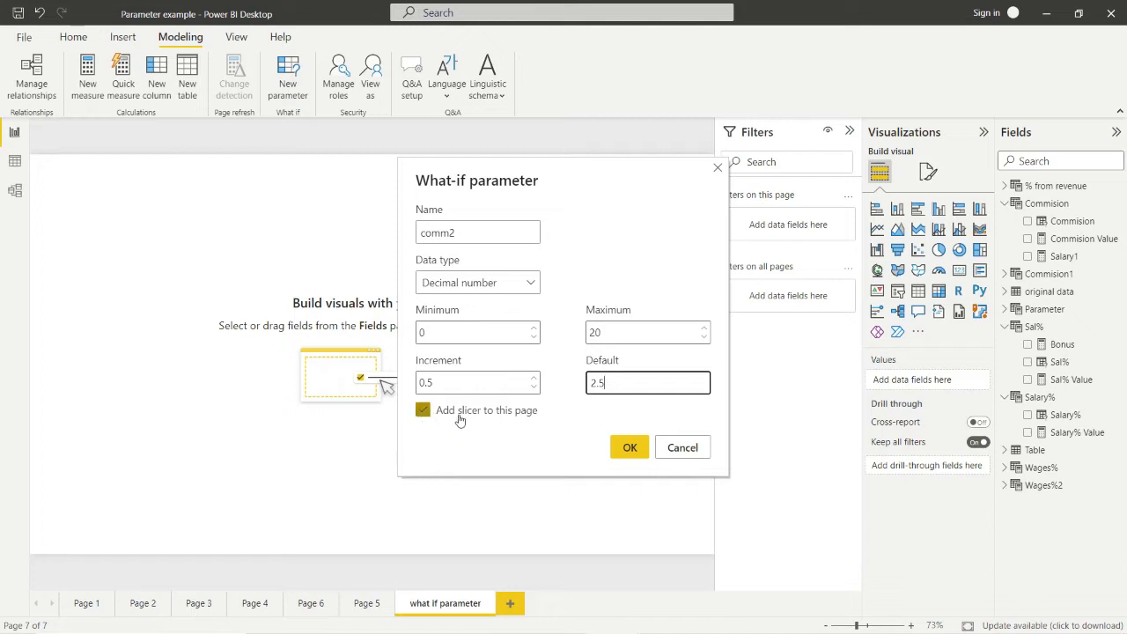
click(631, 448)
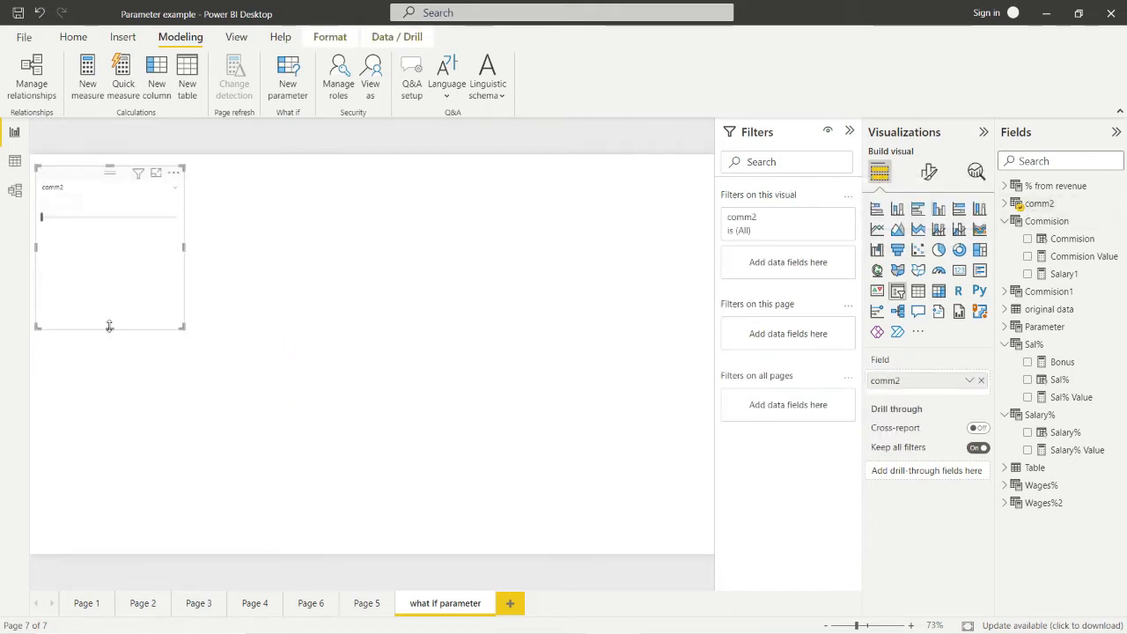
Step: Resize the comm2 slicer into a low strip spanning nearly the full width of the report page
drag(110, 323, 110, 221)
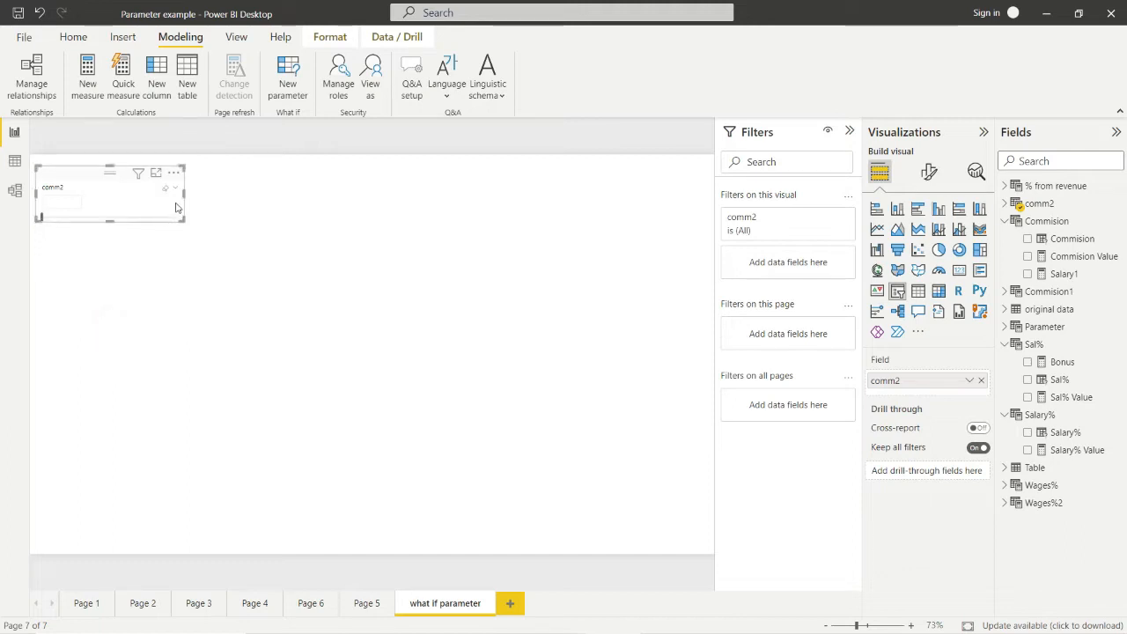
drag(183, 195, 330, 195)
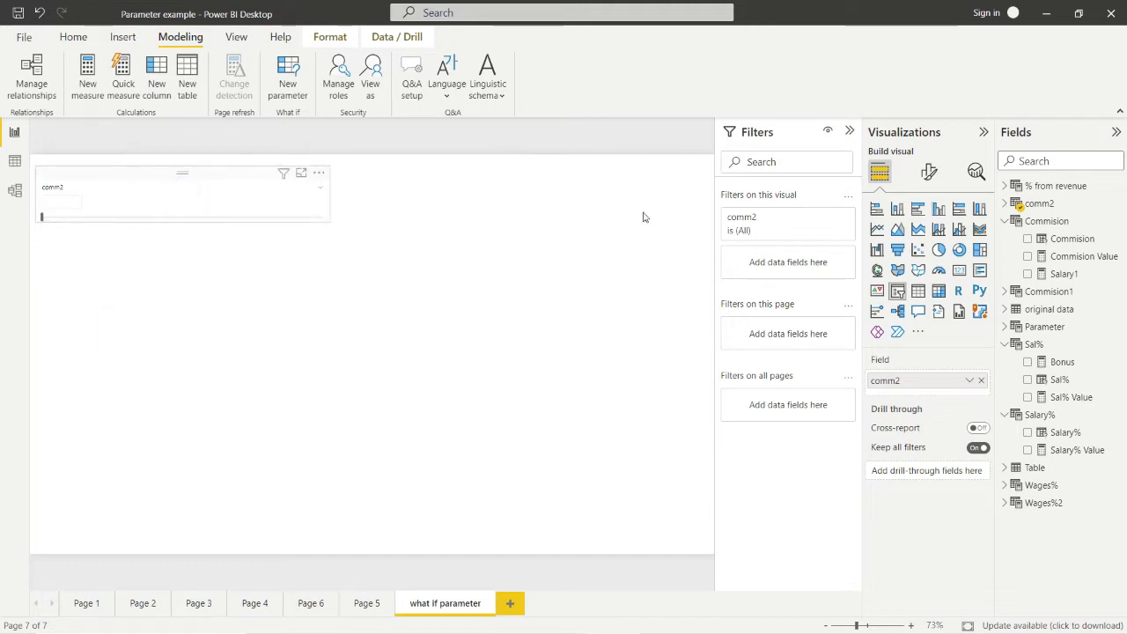
click(302, 203)
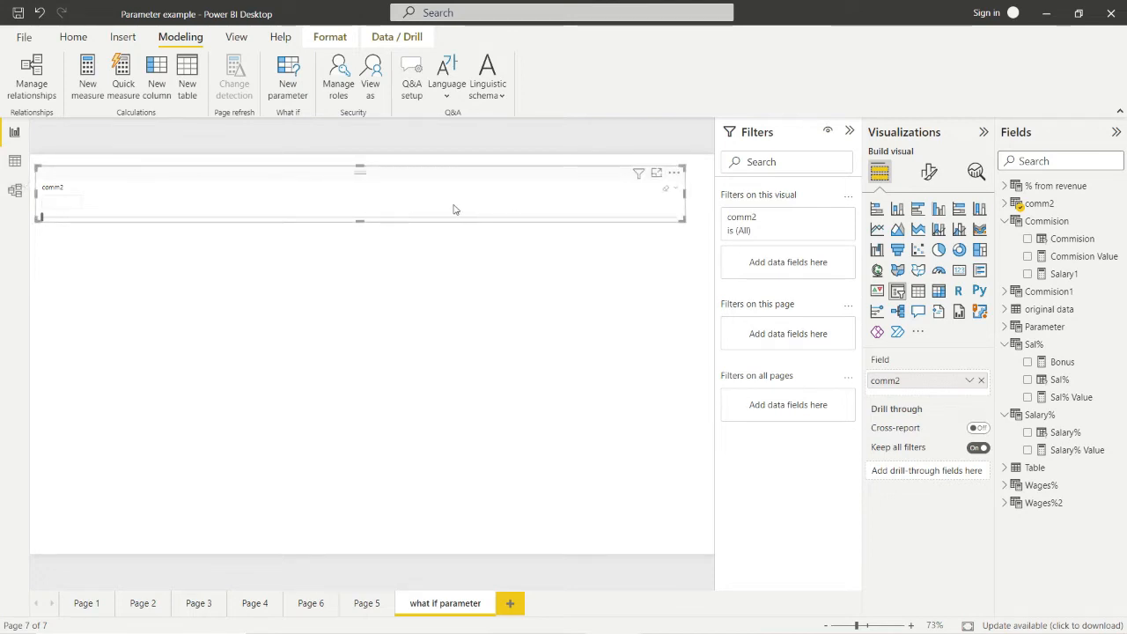
Step: Examine the comm2 table's generated series in the data view and the formula of its comm2 Value measure
click(15, 162)
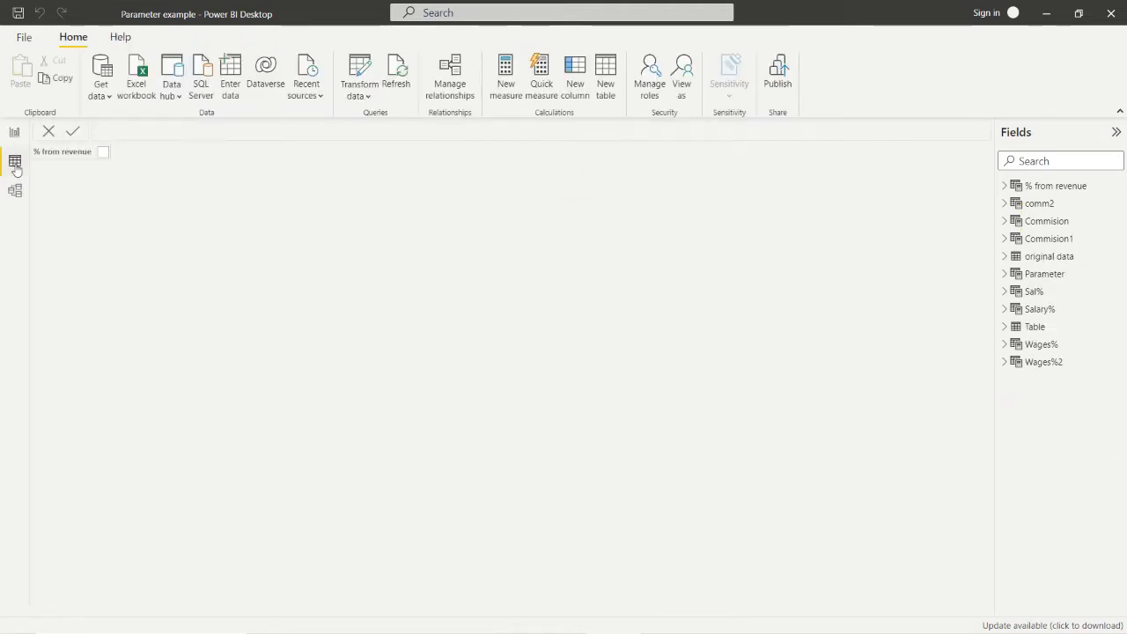
click(1004, 204)
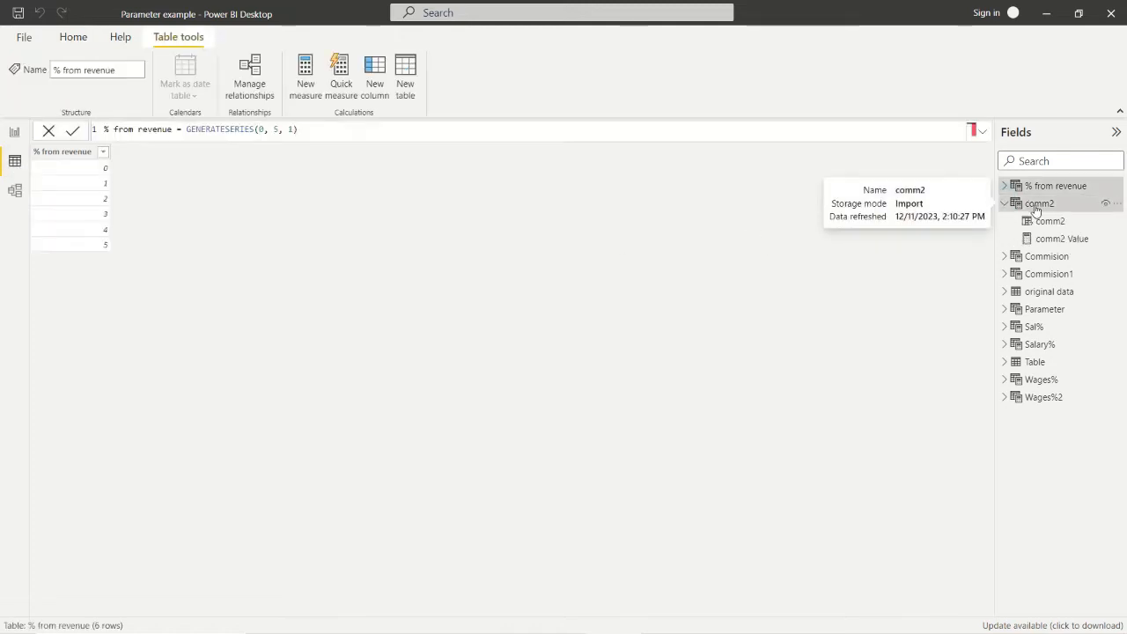
click(1036, 205)
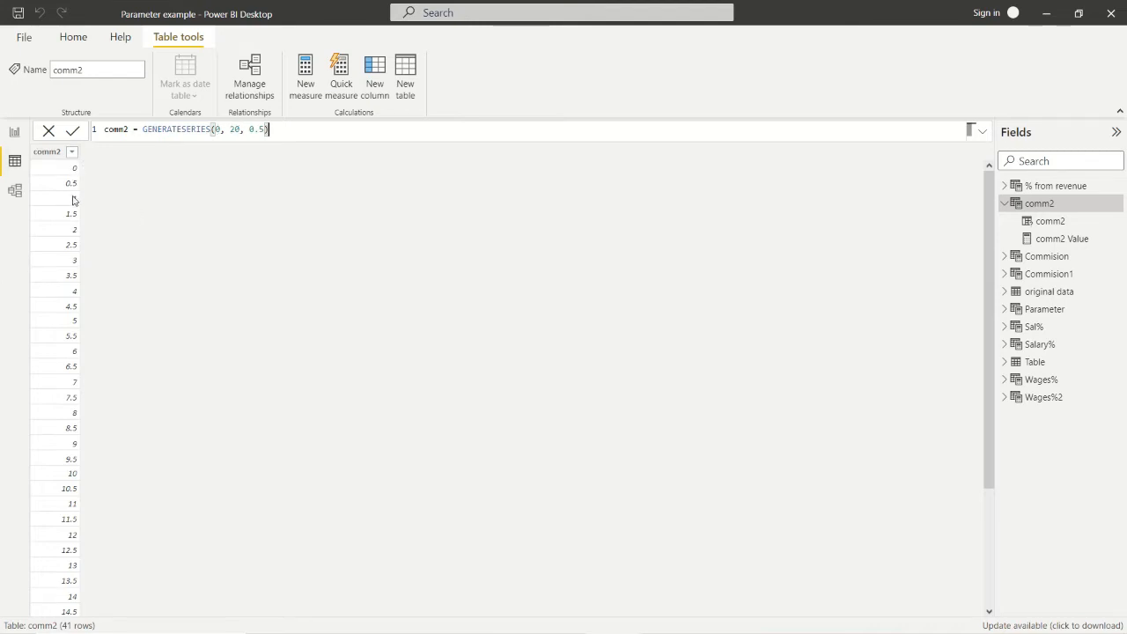
scroll(111, 395, down, 4)
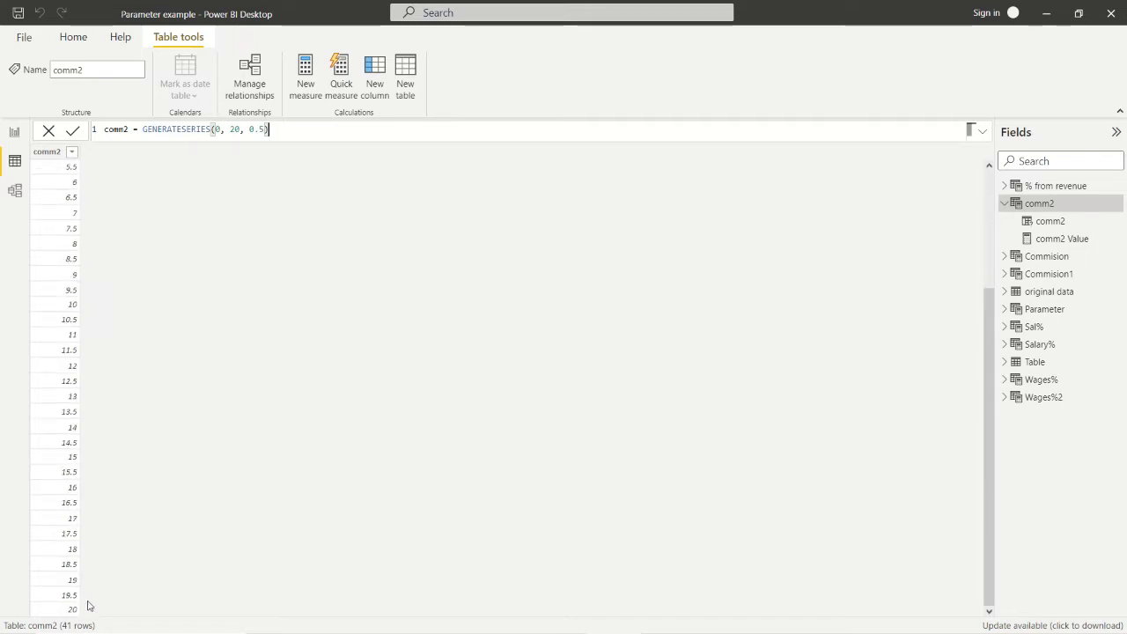
scroll(172, 388, up, 4)
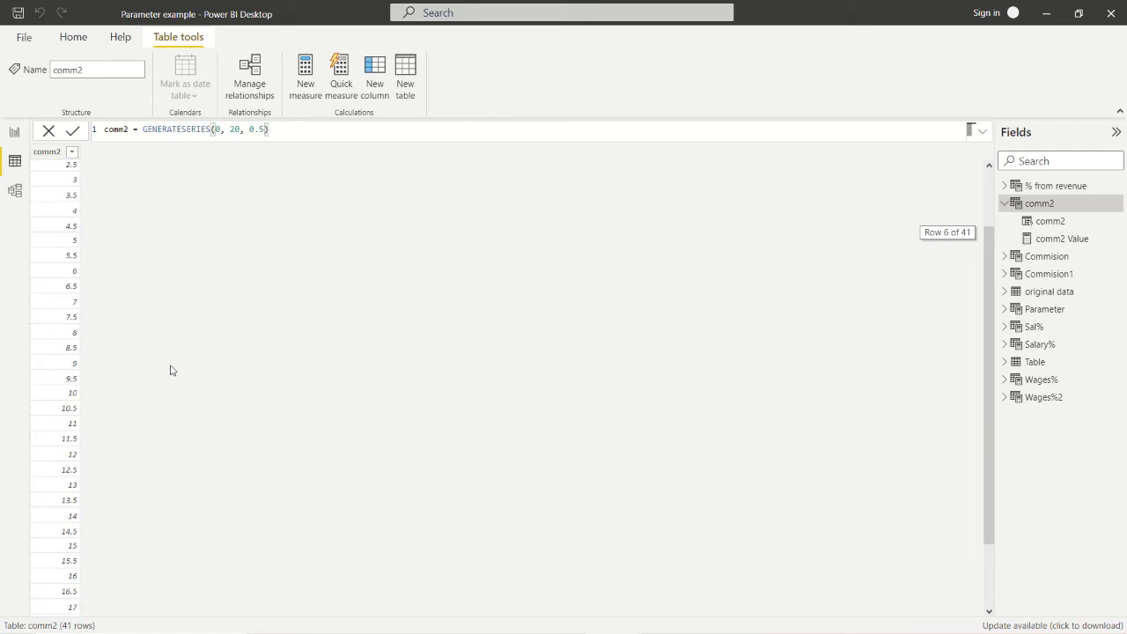
click(1047, 239)
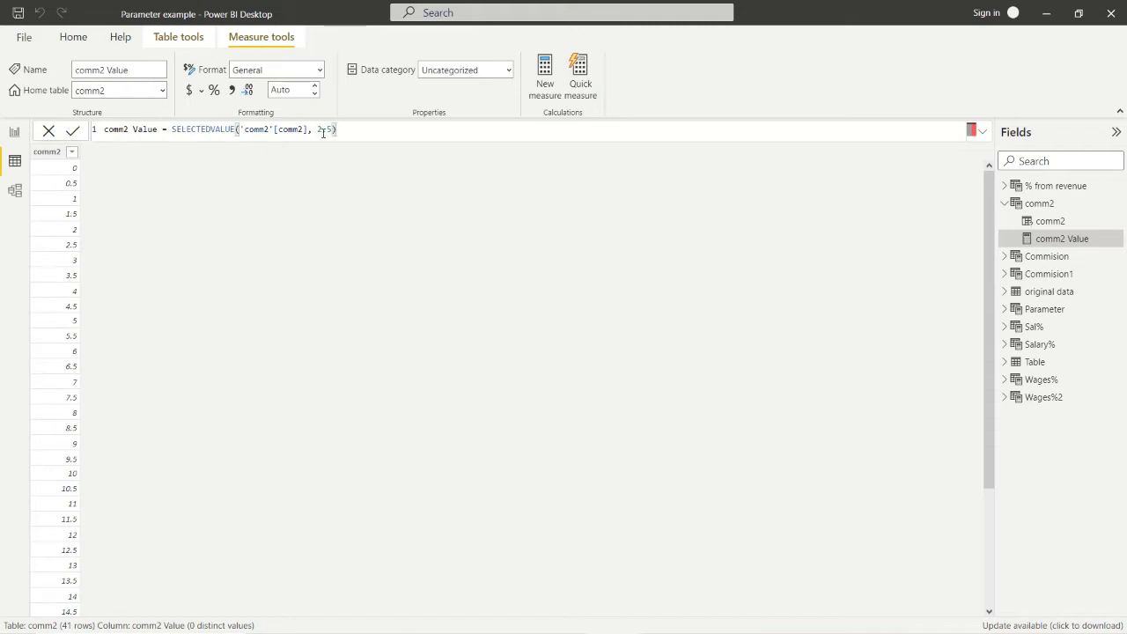
Step: Add comm2 Value to the report page as a compact card visual below the right end of the slicer
click(14, 136)
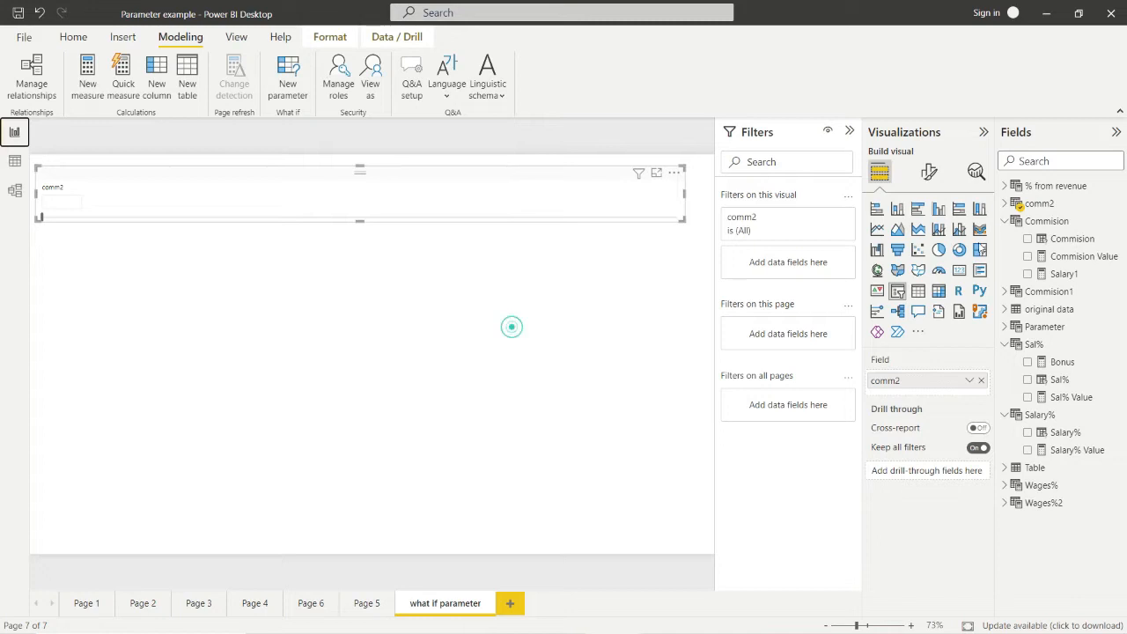
click(1004, 208)
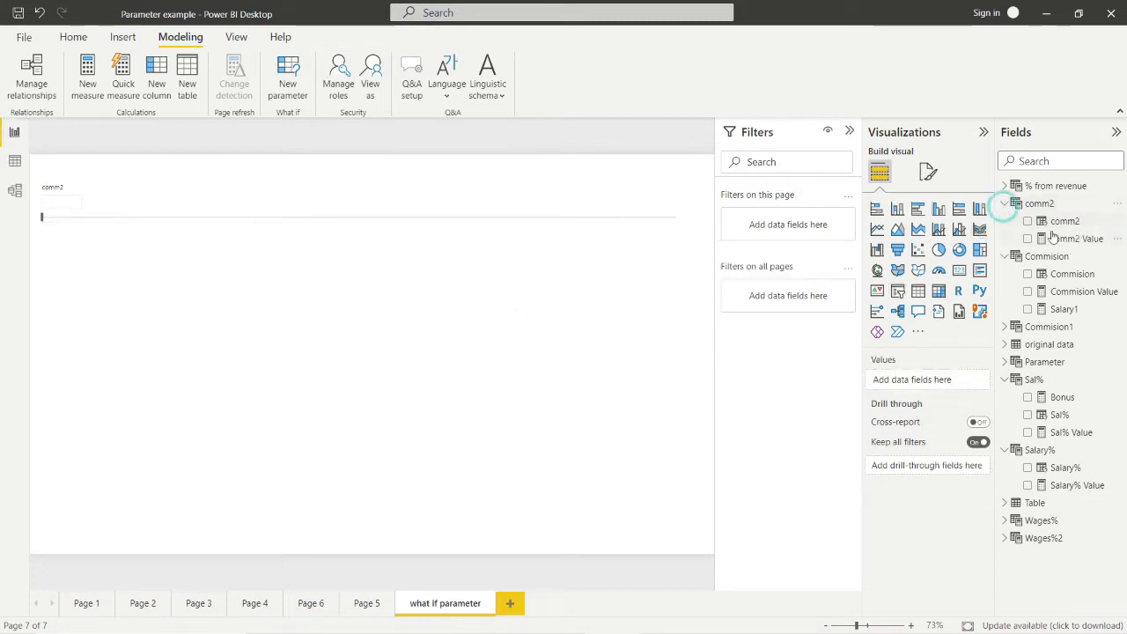
drag(1067, 238, 626, 282)
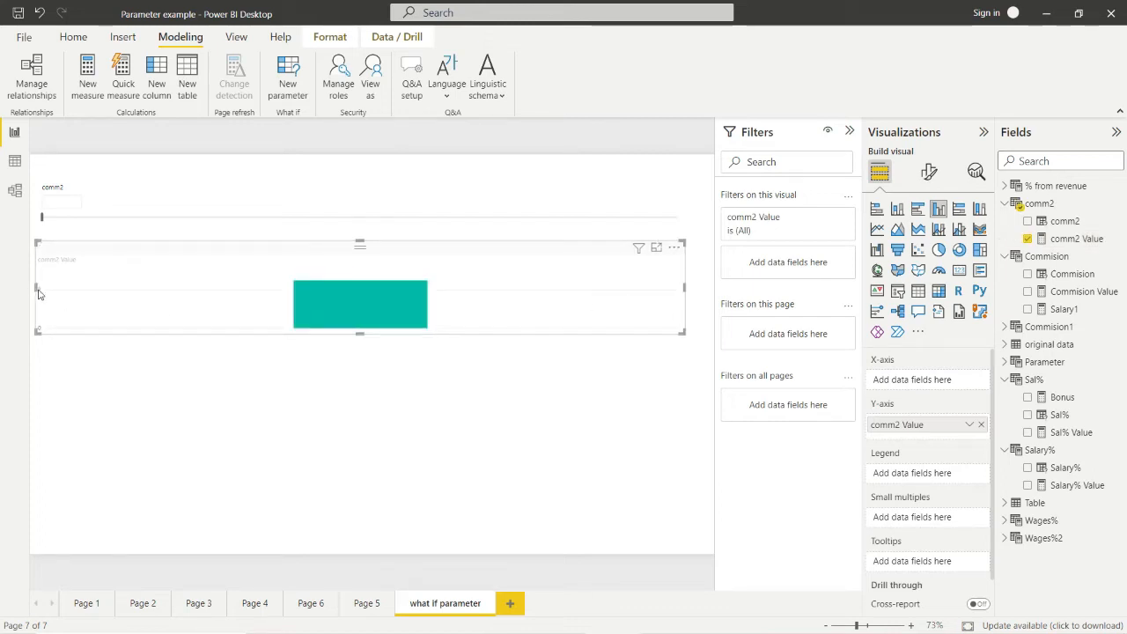
drag(36, 288, 517, 288)
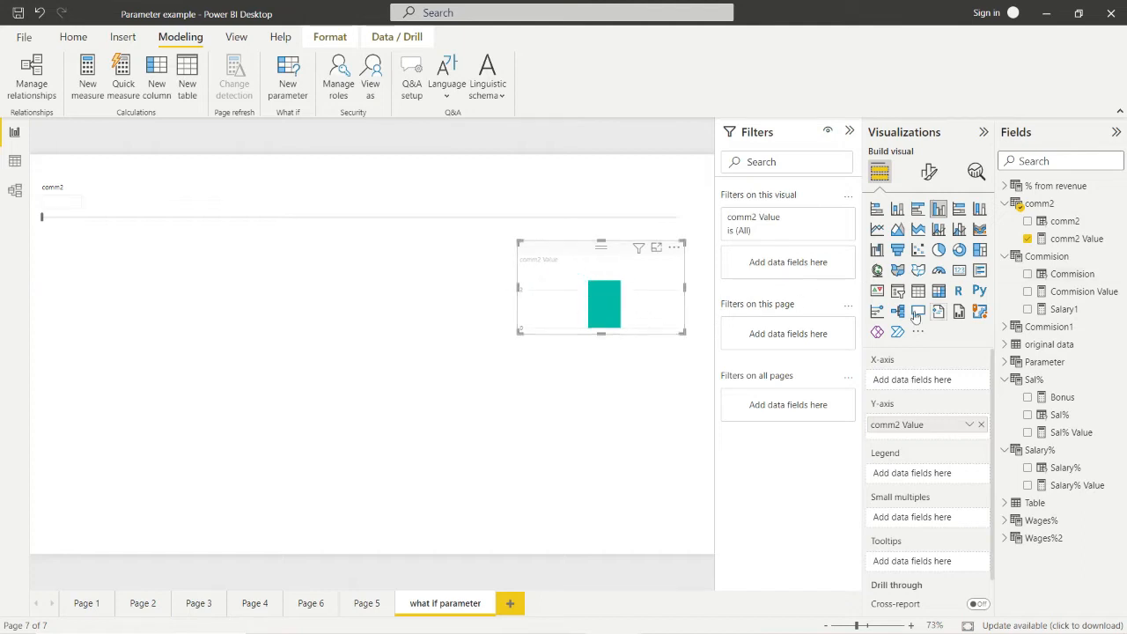
click(959, 270)
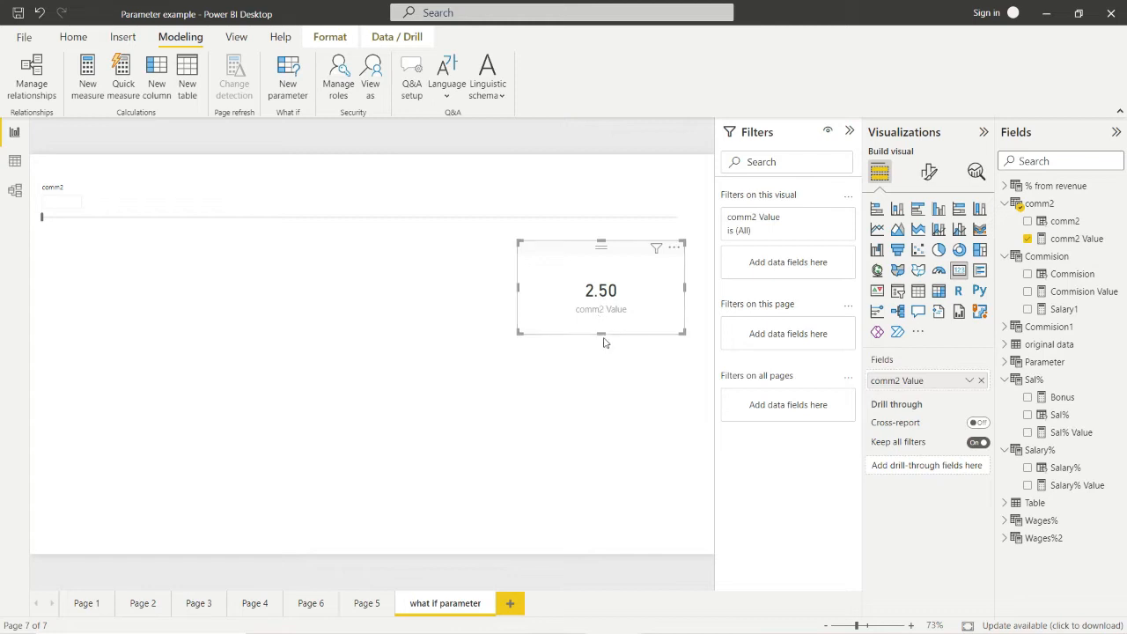
drag(601, 334, 601, 306)
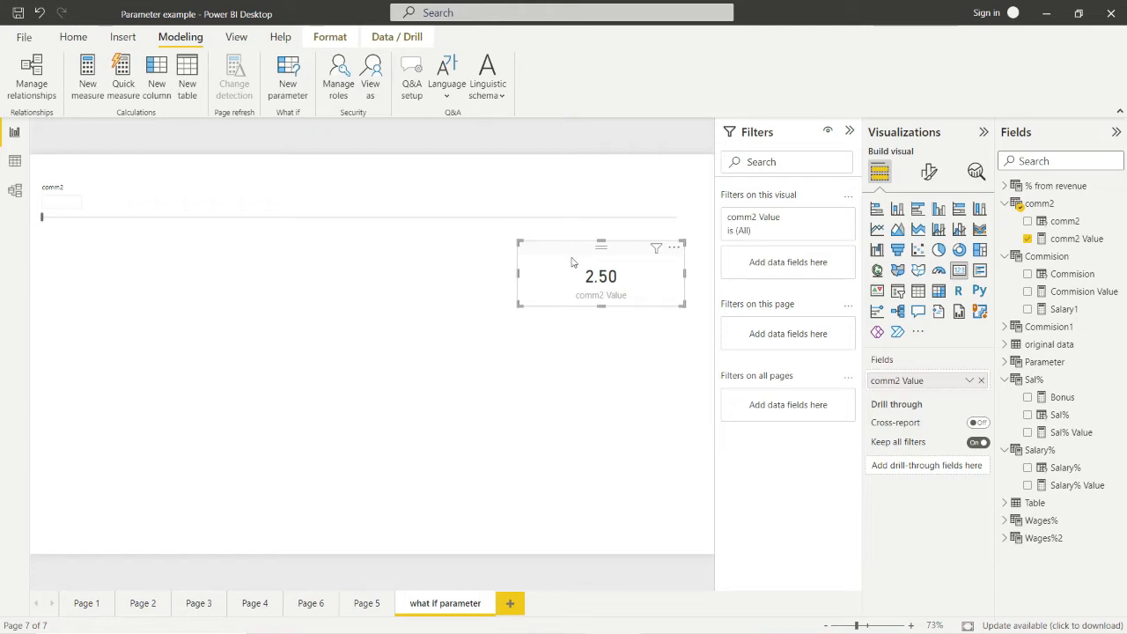
Step: Move the comm2 Value card slightly up and closer to the right edge of the report page
click(445, 208)
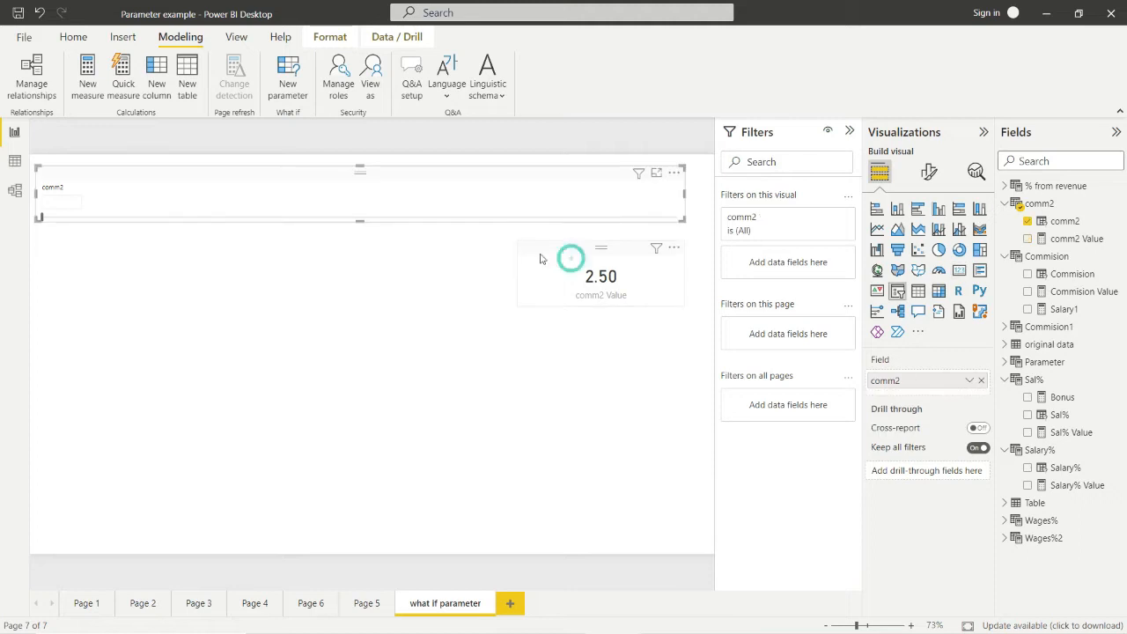
click(390, 201)
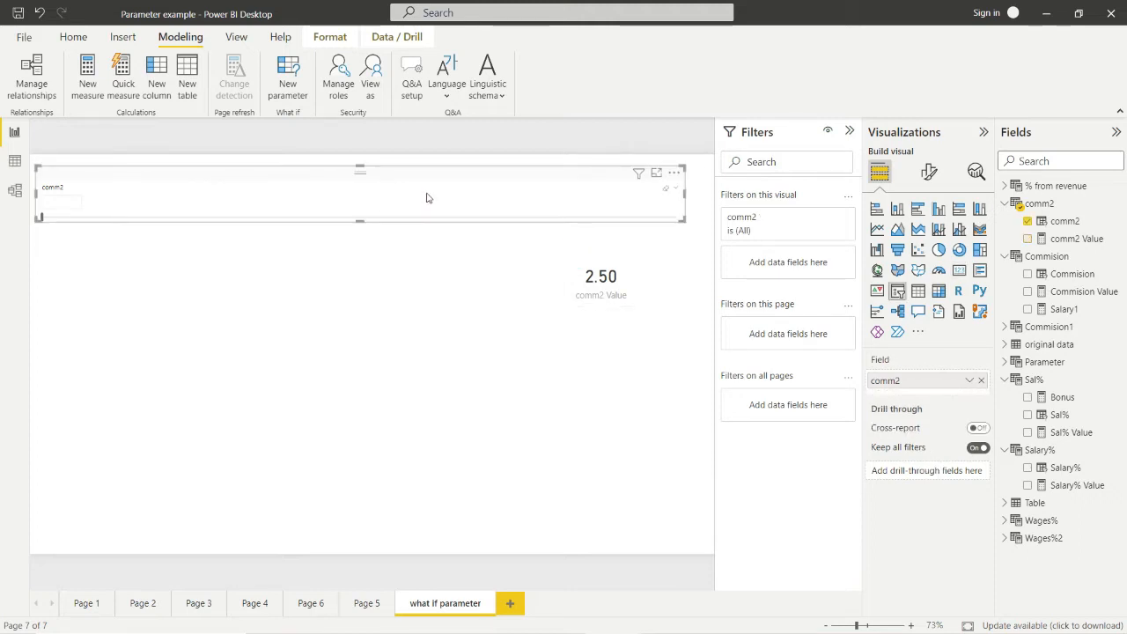
drag(618, 265, 636, 255)
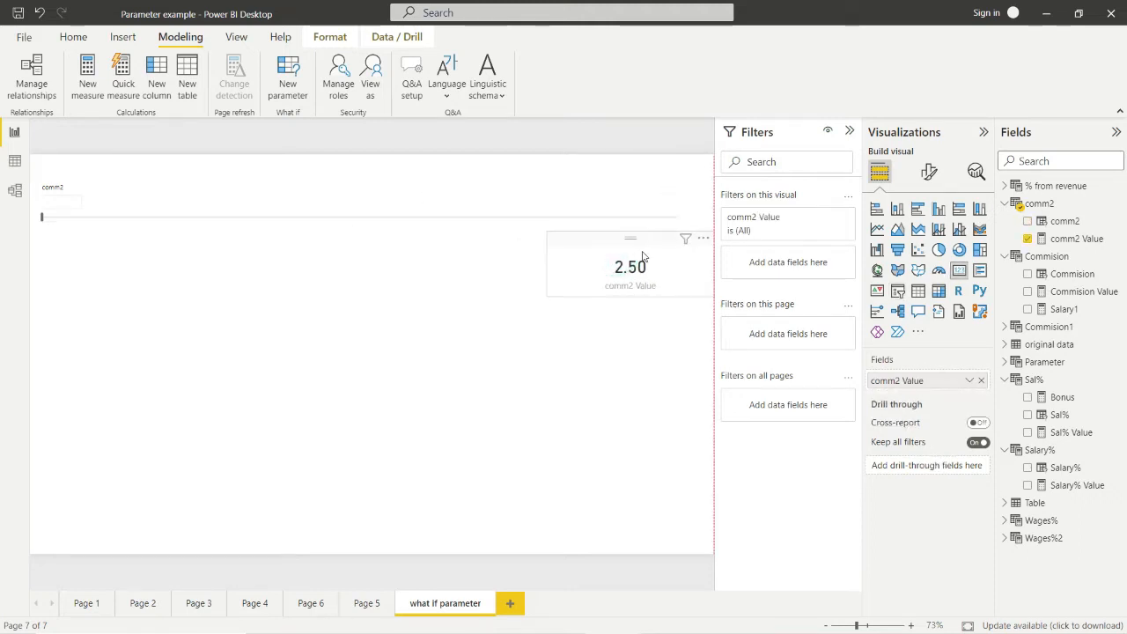
Step: Turn on the visual border and shadow effects for the comm2 Value card
click(928, 172)
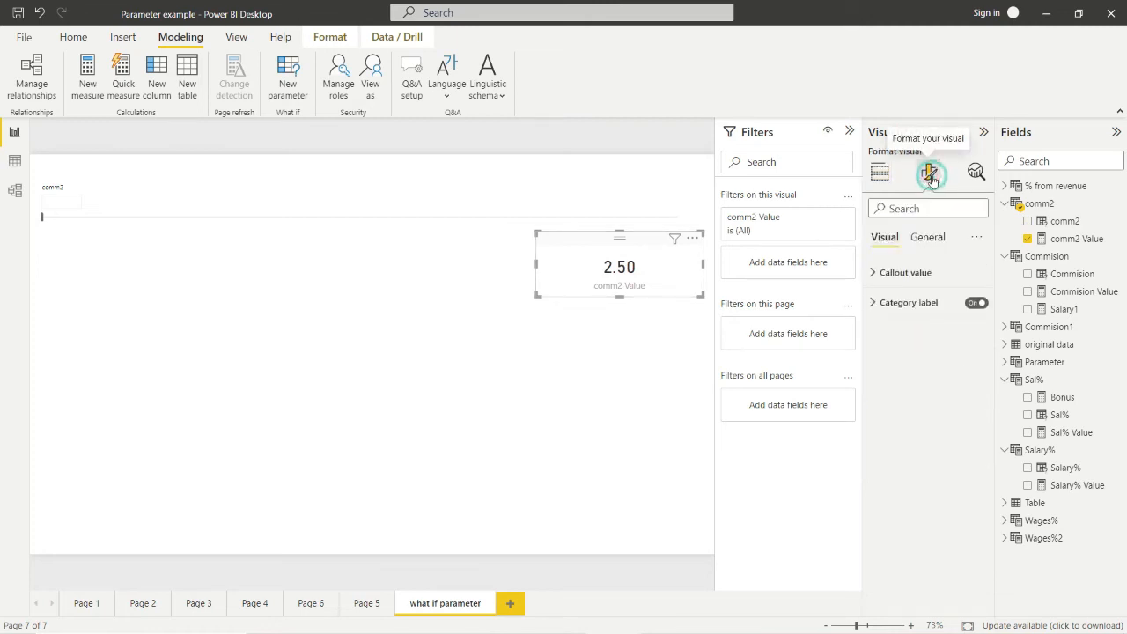
click(923, 240)
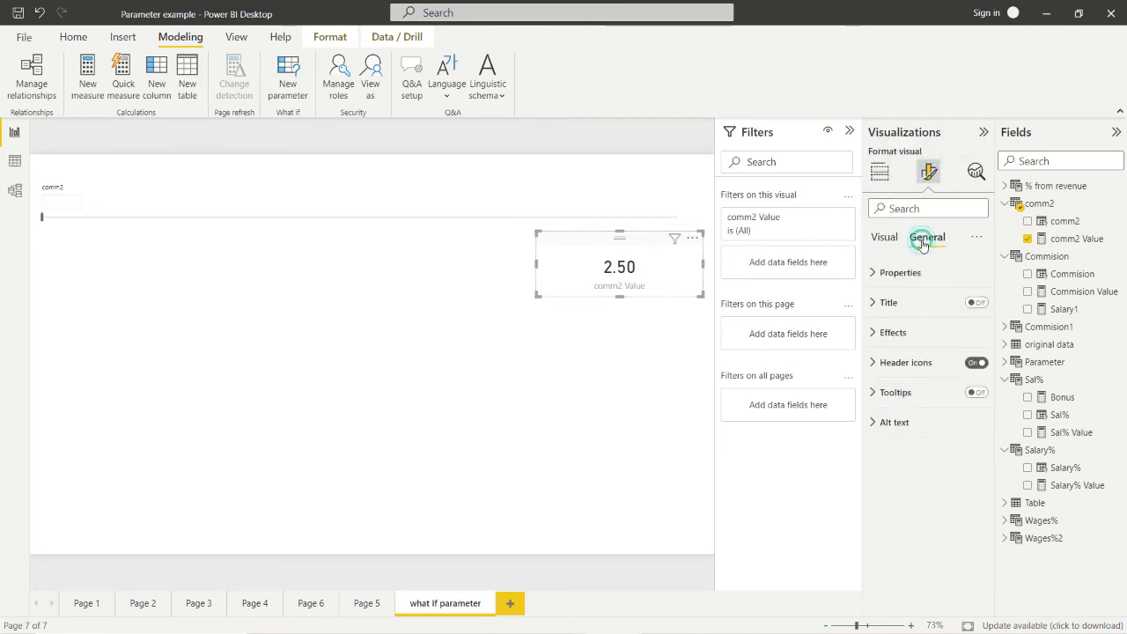
click(875, 333)
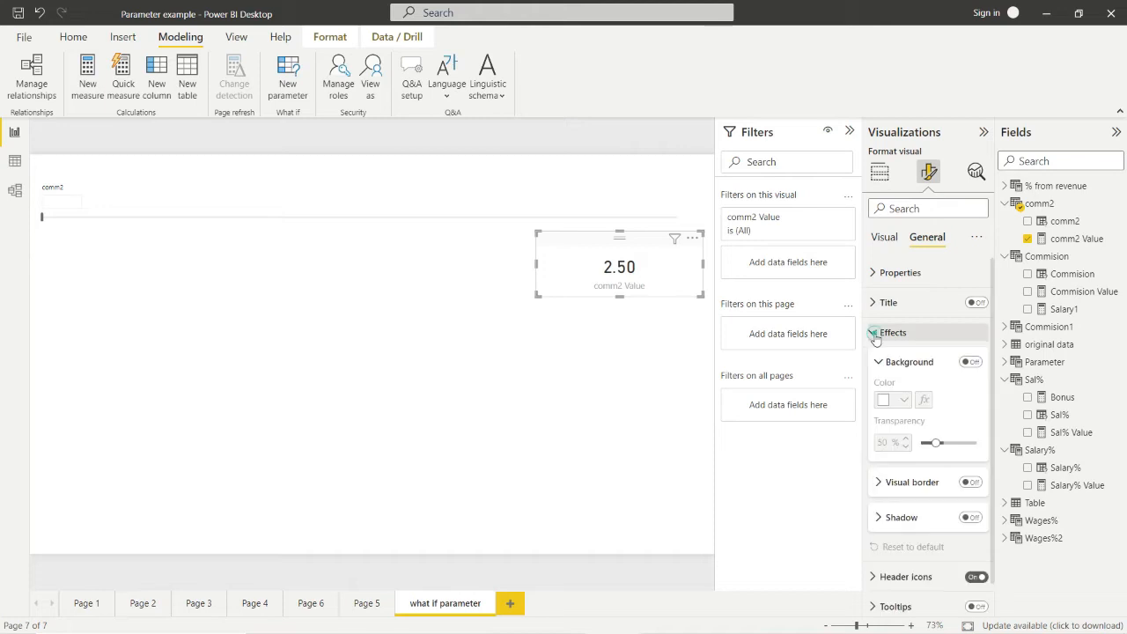
click(970, 481)
click(970, 516)
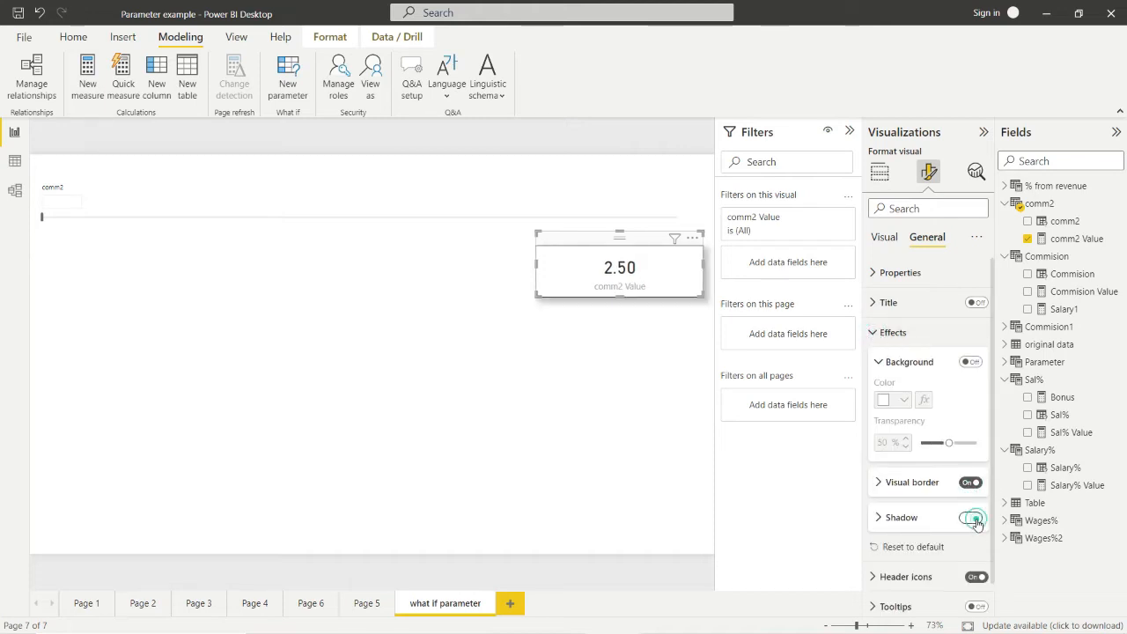
Step: Turn on the visual border and shadow effects for the comm2 slicer
click(299, 184)
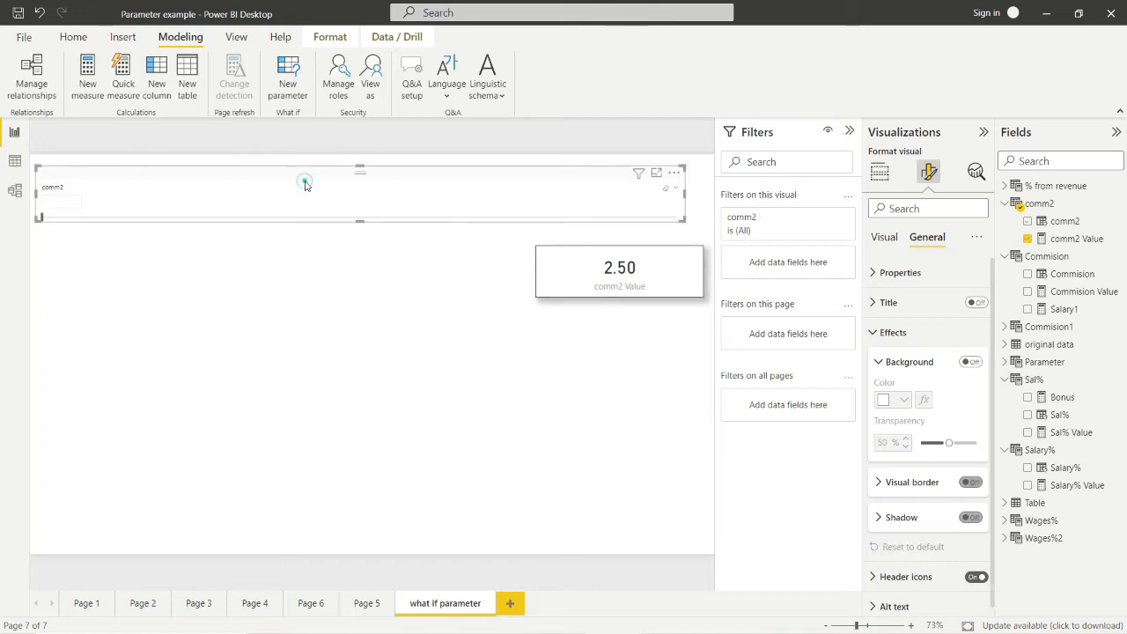
click(970, 482)
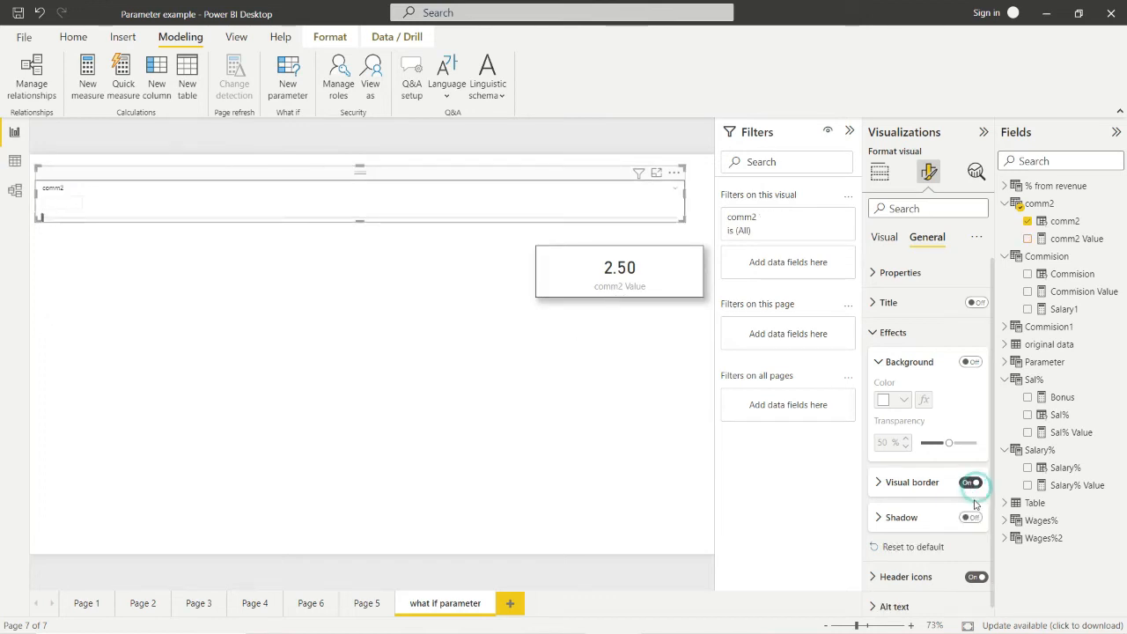
click(971, 517)
click(553, 441)
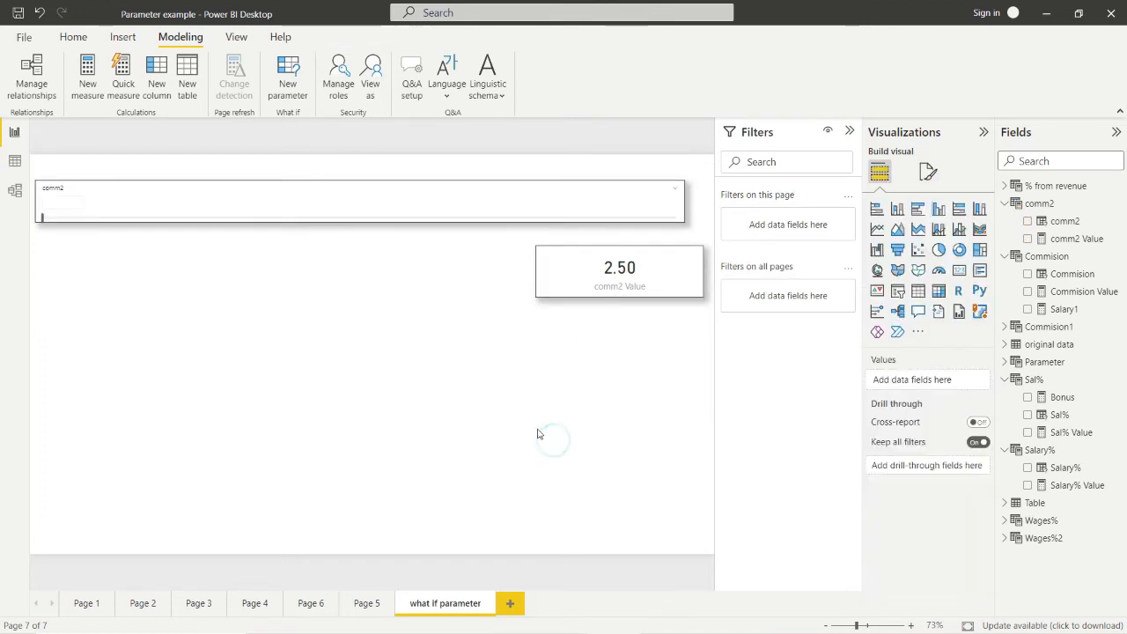
Step: Insert an empty table visual below the card, making it narrower and extending it down near the page's bottom edge
click(166, 330)
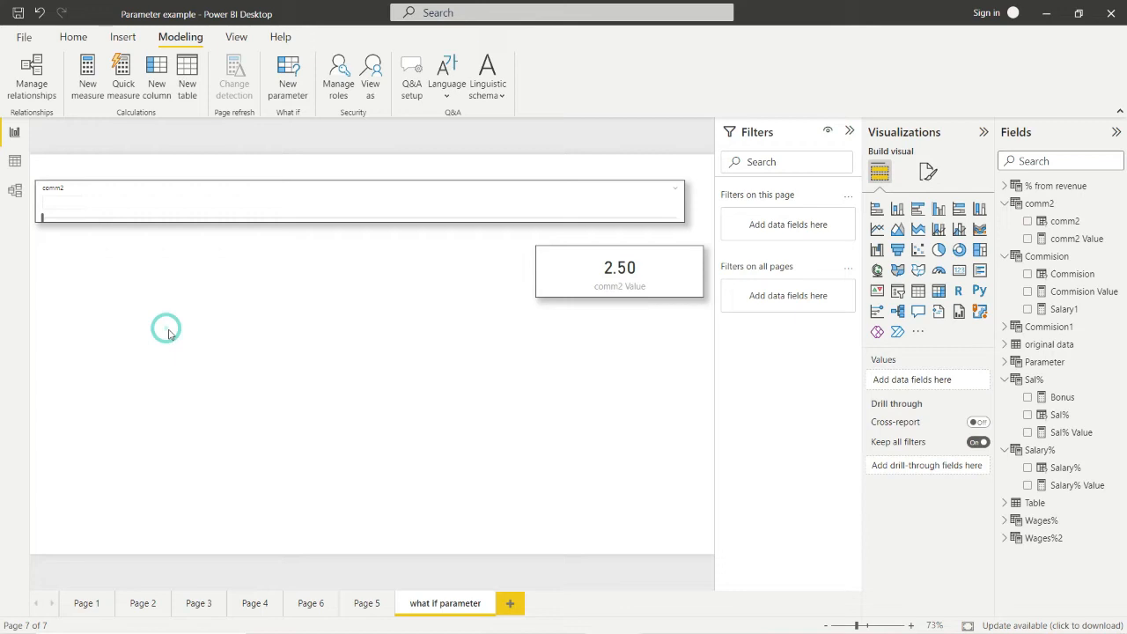
click(917, 295)
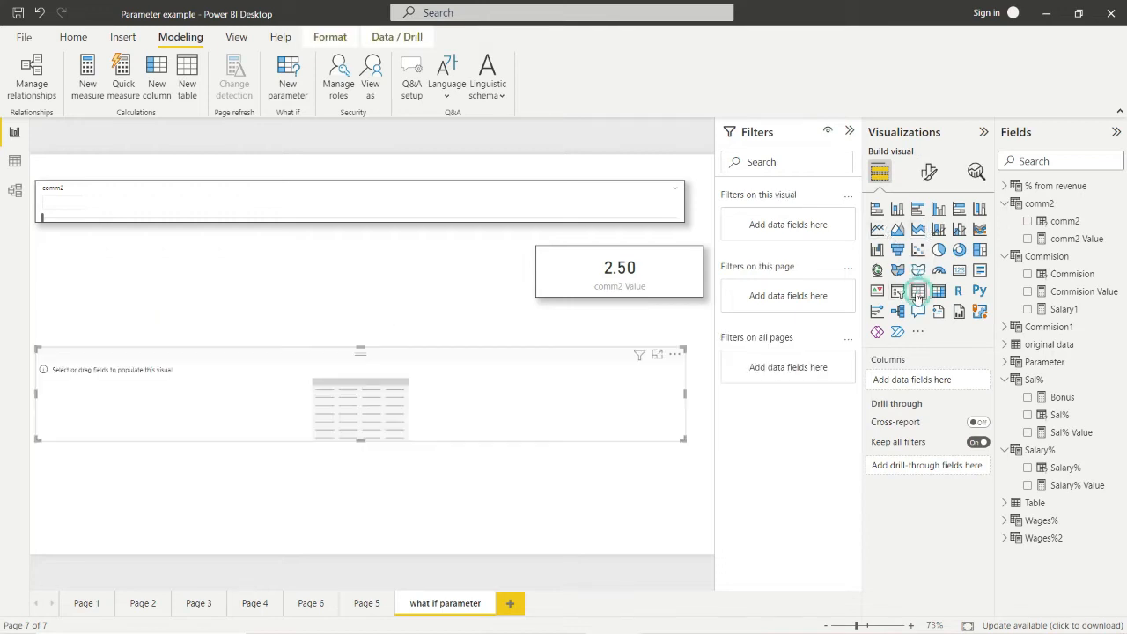
drag(685, 390, 625, 528)
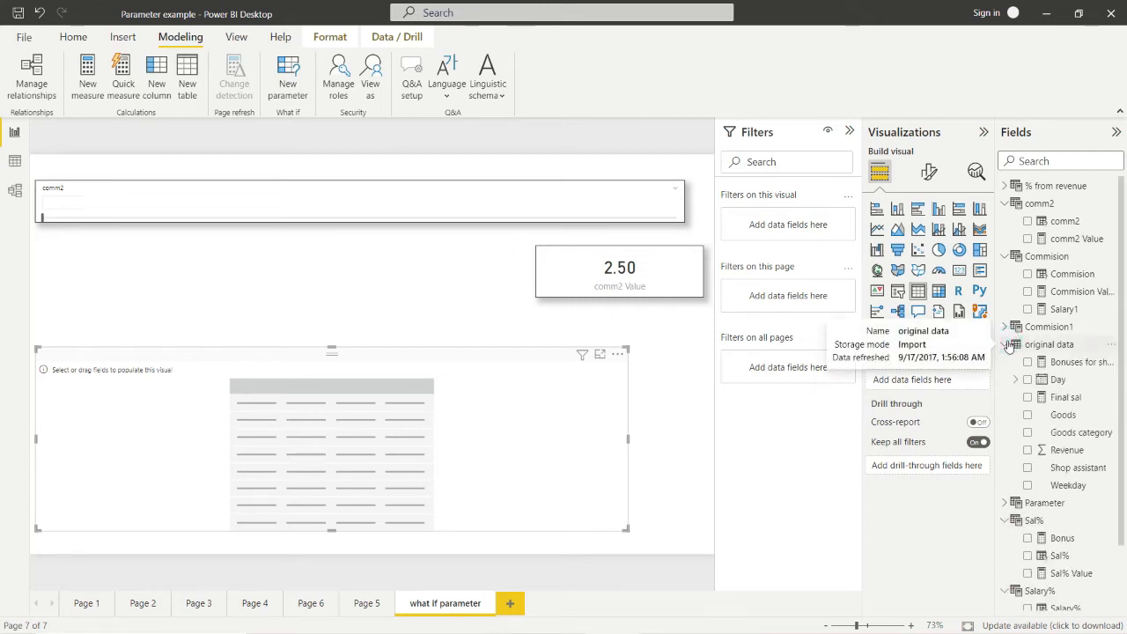
Step: Add the Shop assistant and Revenue fields from the original data table as columns of the empty table visual
drag(1046, 464, 951, 384)
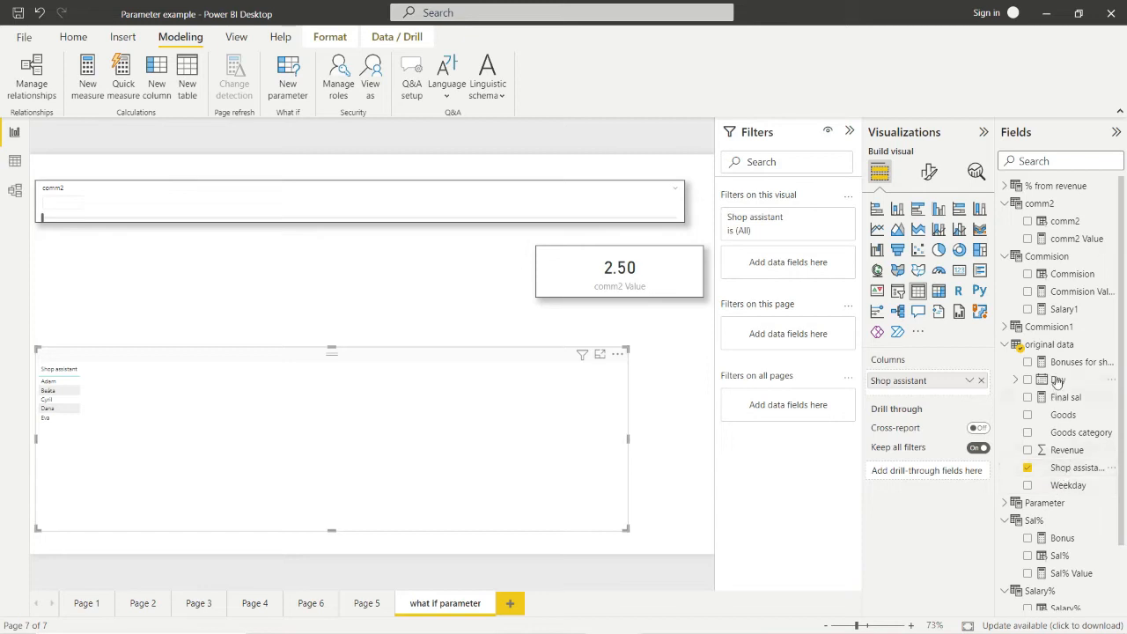
scroll(1069, 343, down, 2)
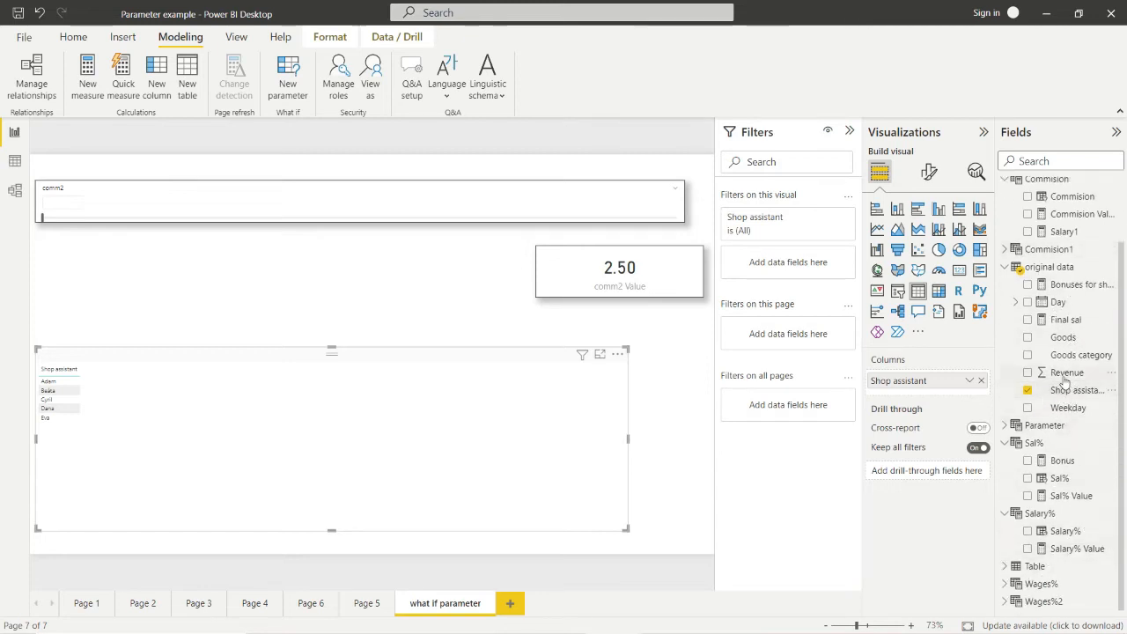
drag(1065, 375, 929, 394)
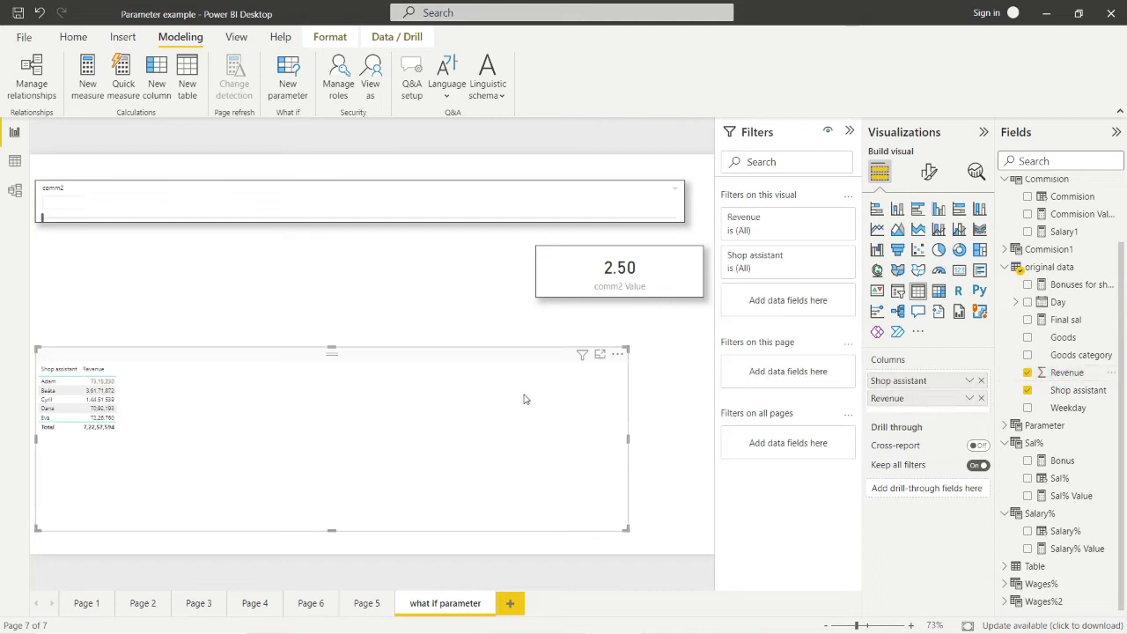
Step: Set the table visual's global font size to 20 and make the visual slightly narrower from its right edge
click(929, 172)
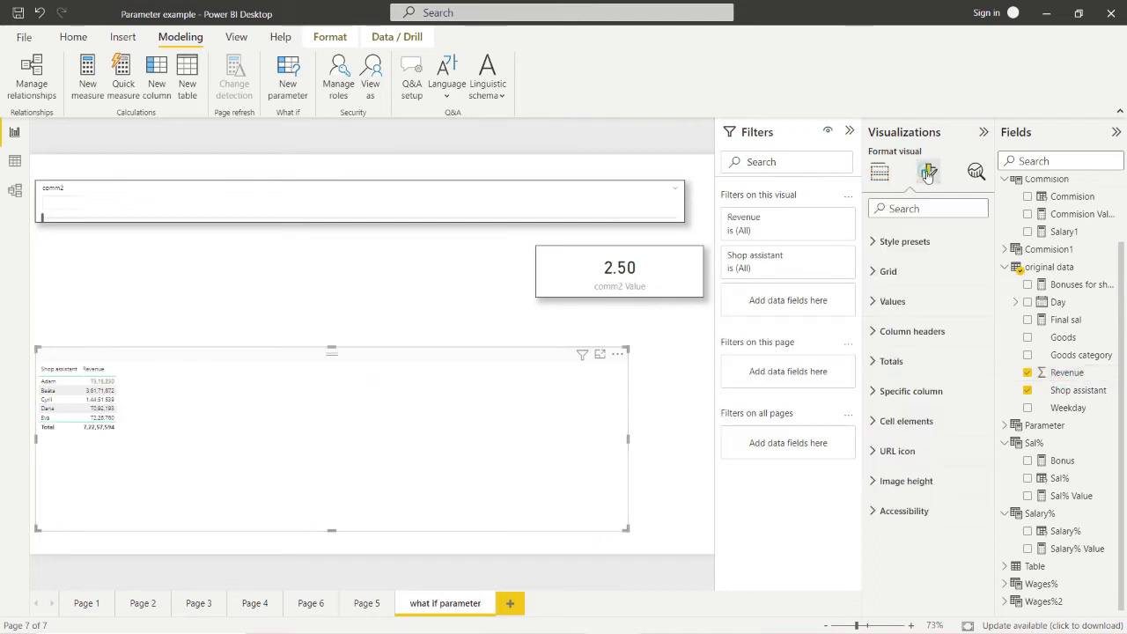
click(934, 212)
text(g)
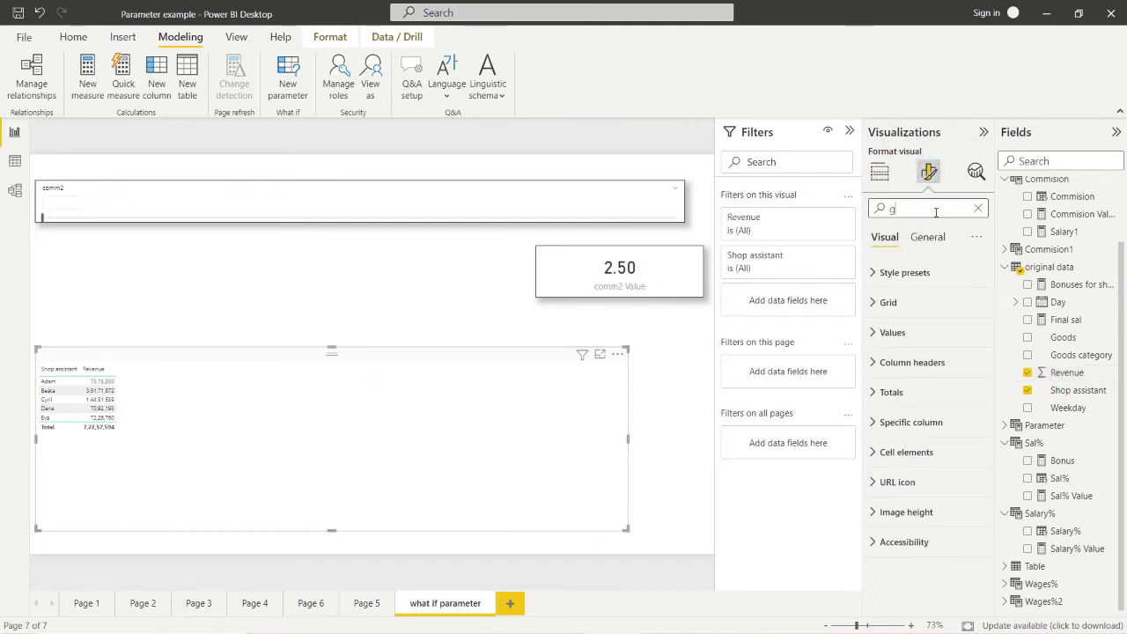
text(lob)
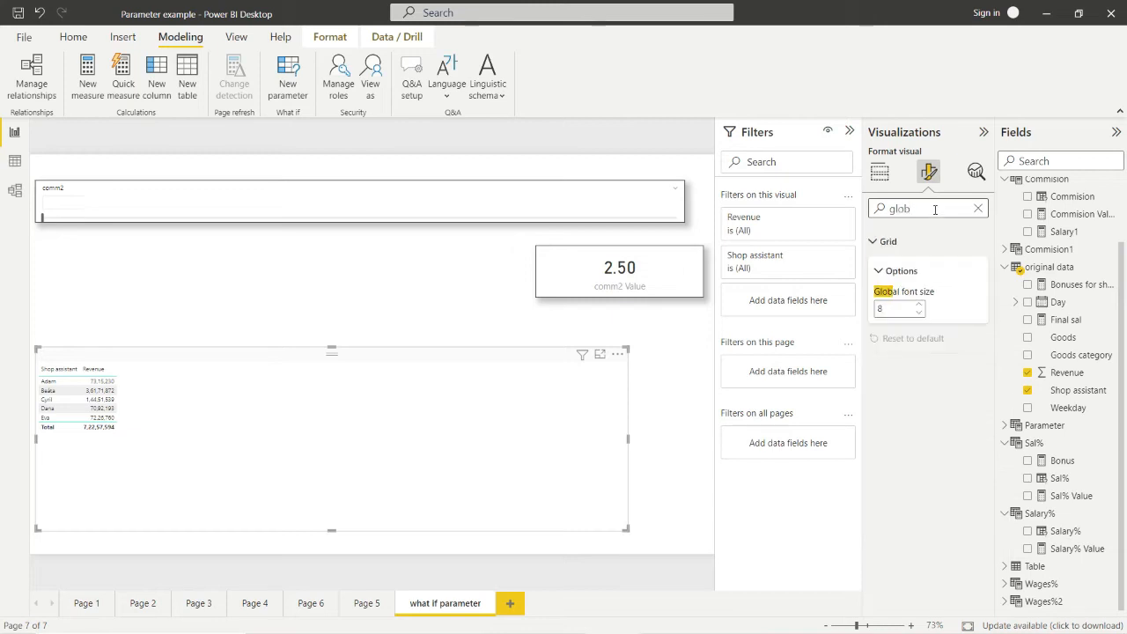
double_click(894, 308)
text(20)
key(Return)
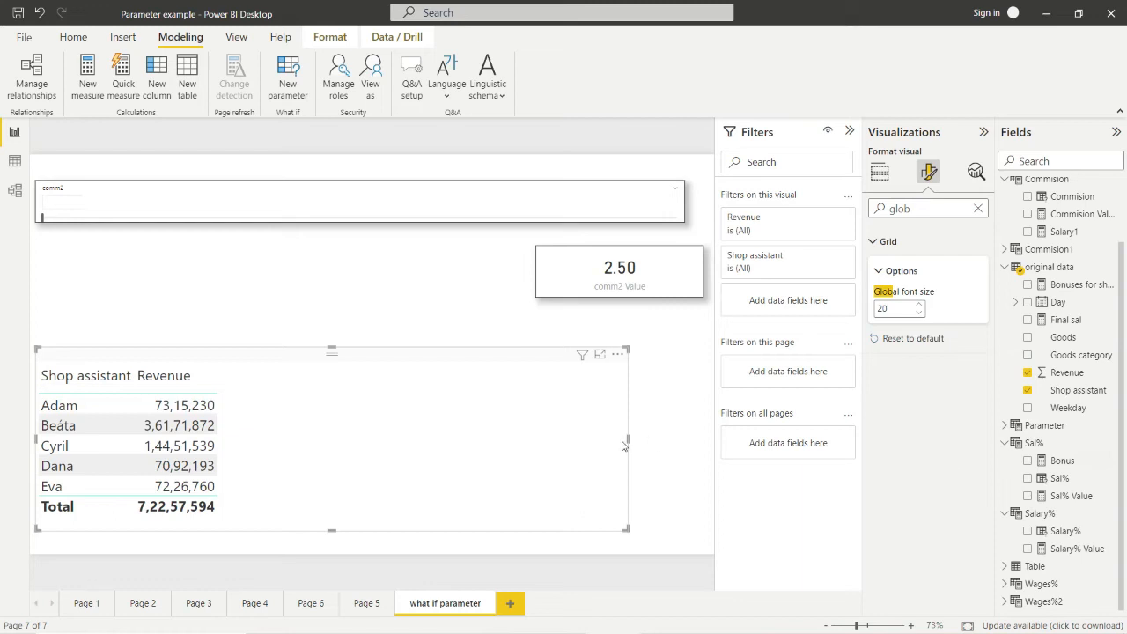
drag(627, 438, 566, 443)
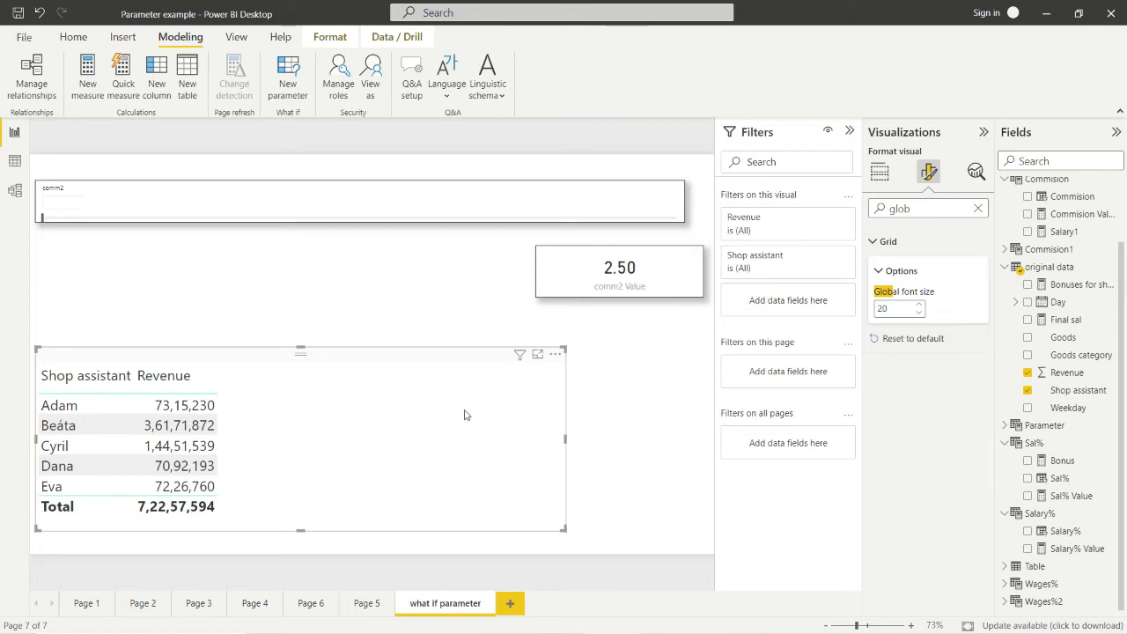
click(338, 390)
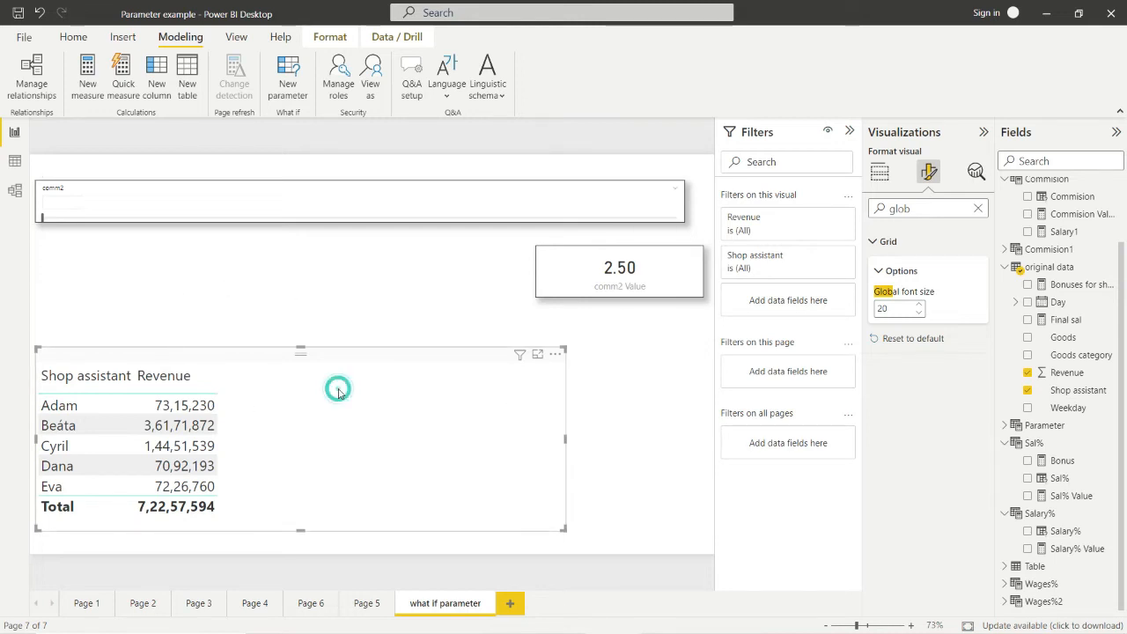
click(221, 354)
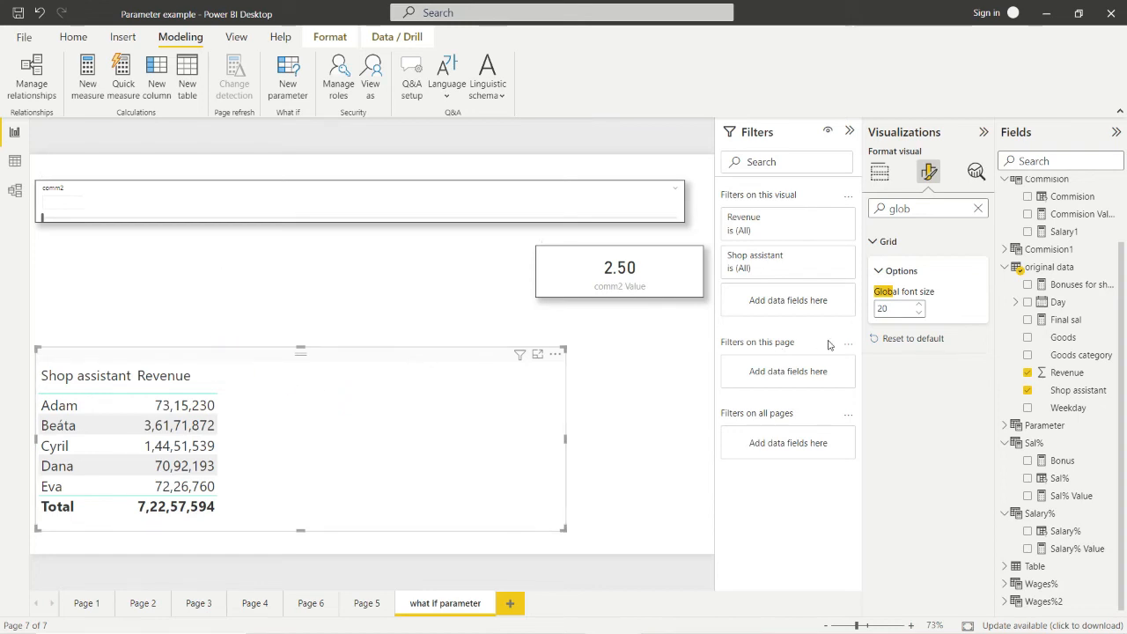
Step: Create a new measure named Finsal2 whose formula starts with SUM('original data'[Revenue])
click(878, 172)
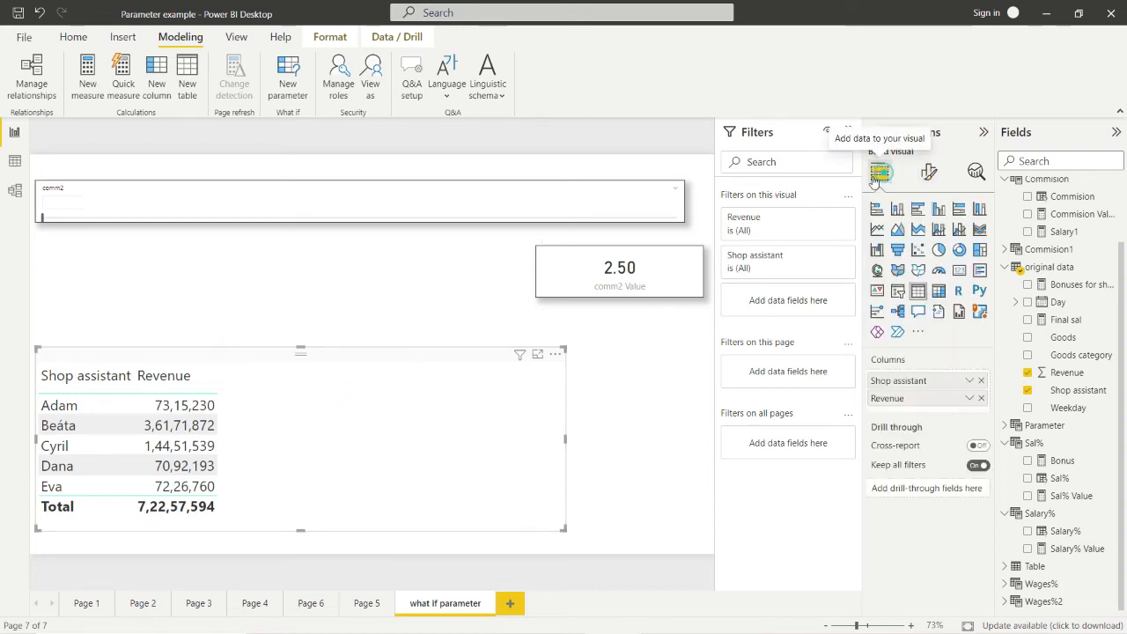
click(432, 446)
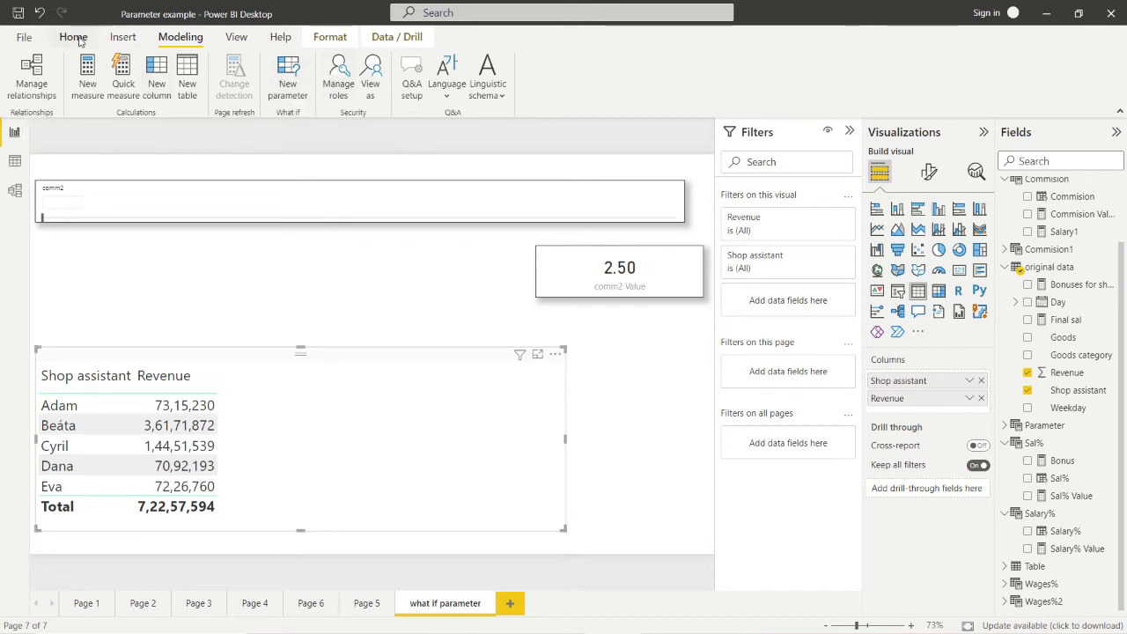
click(85, 76)
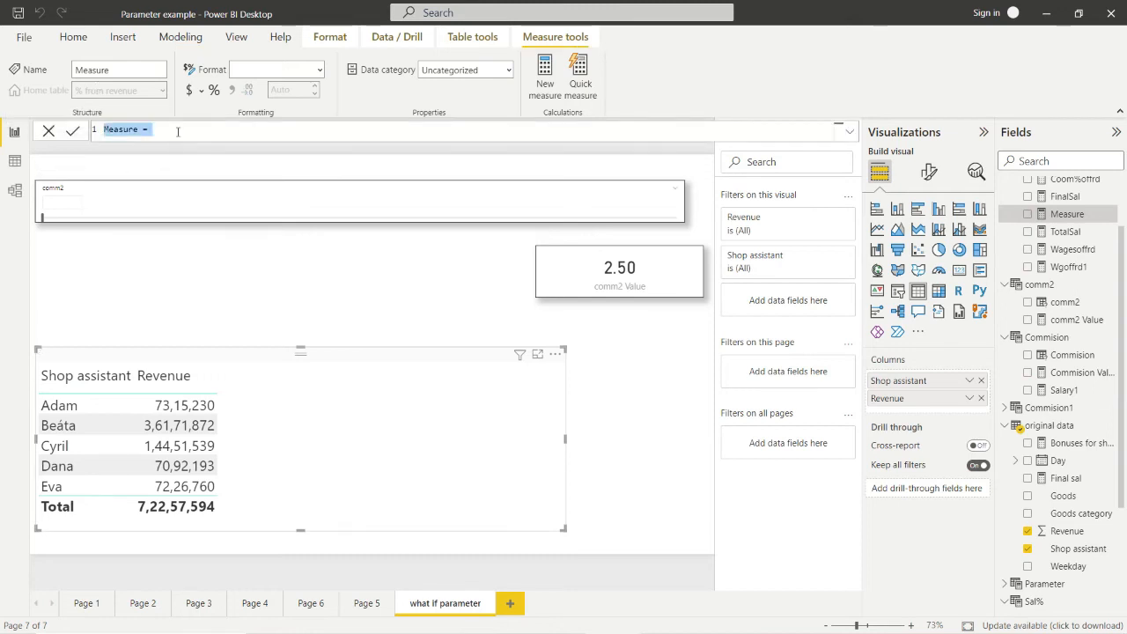
text(Fin)
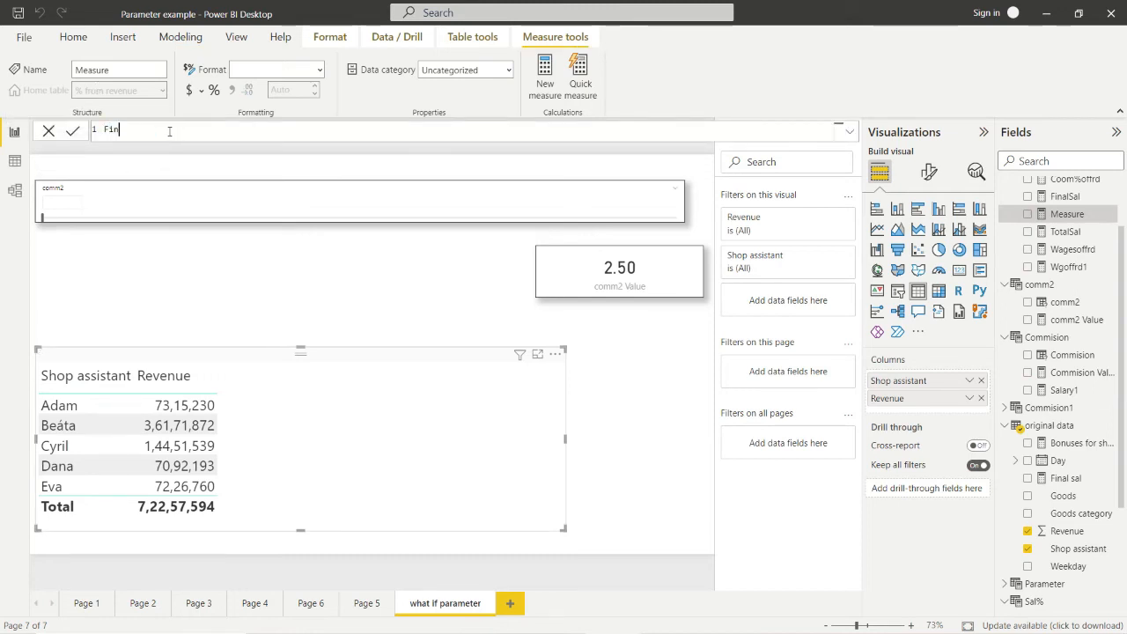
text(sal2 = SUM)
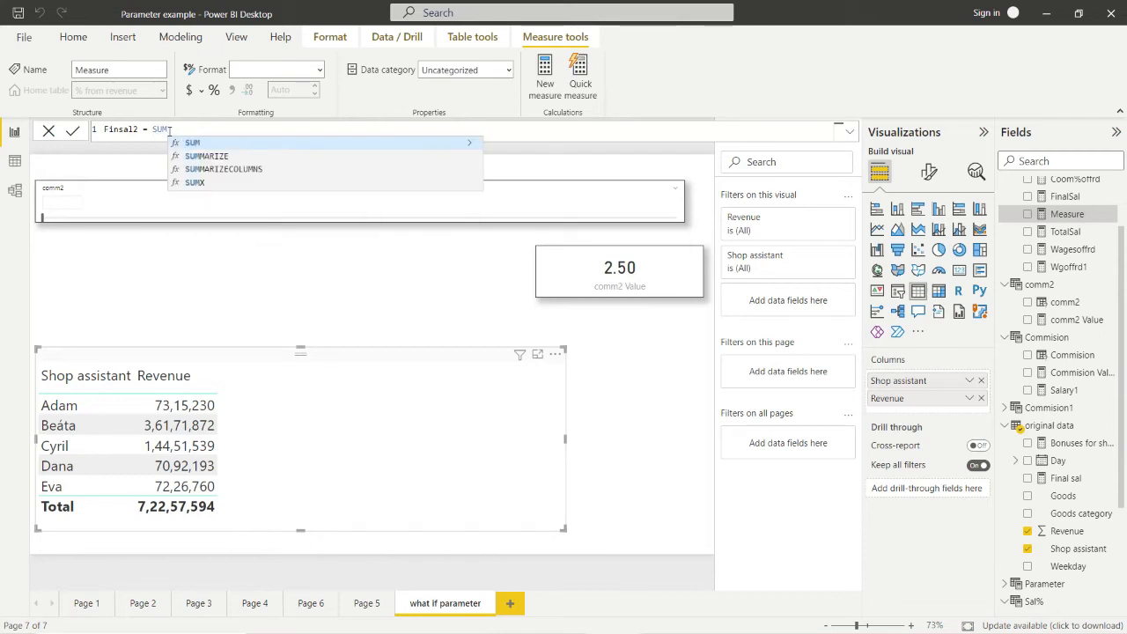
text(()
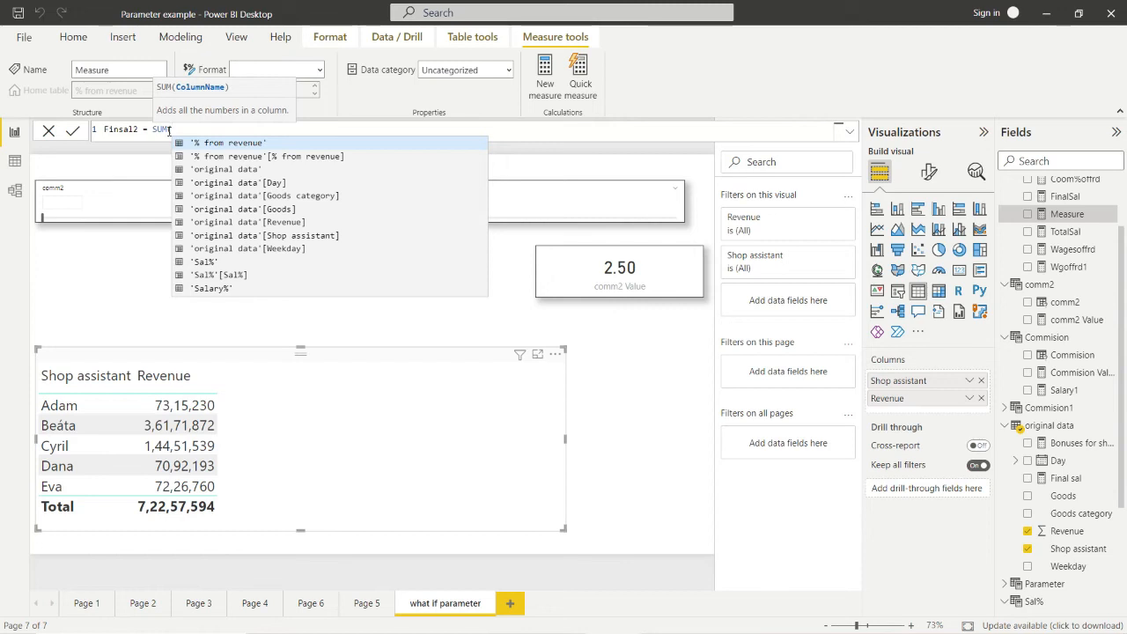
click(284, 222)
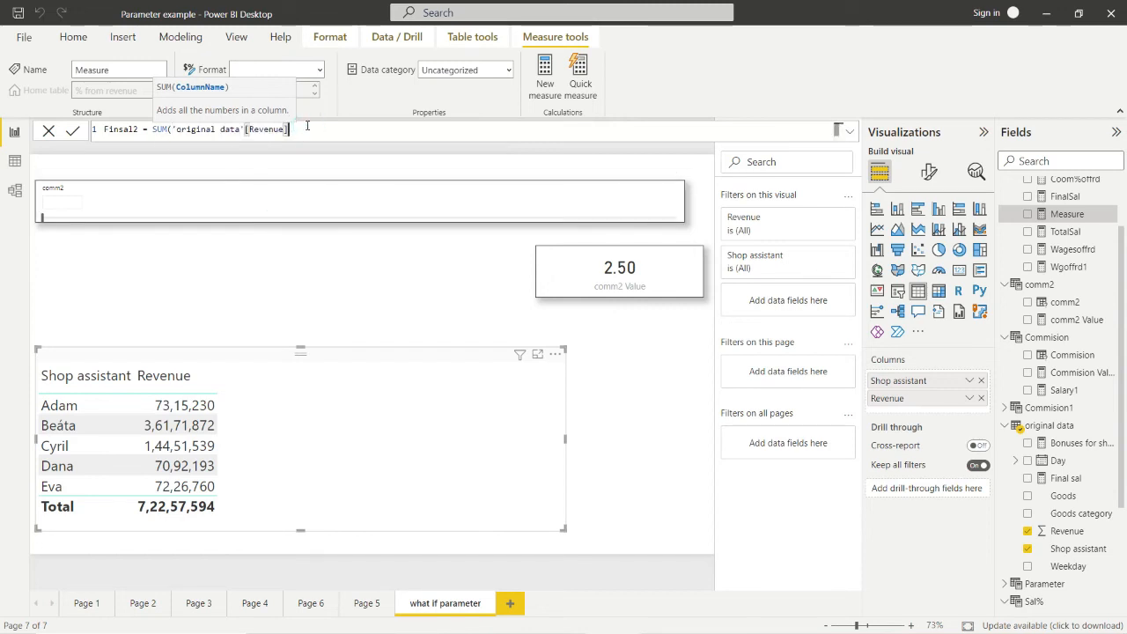
text())
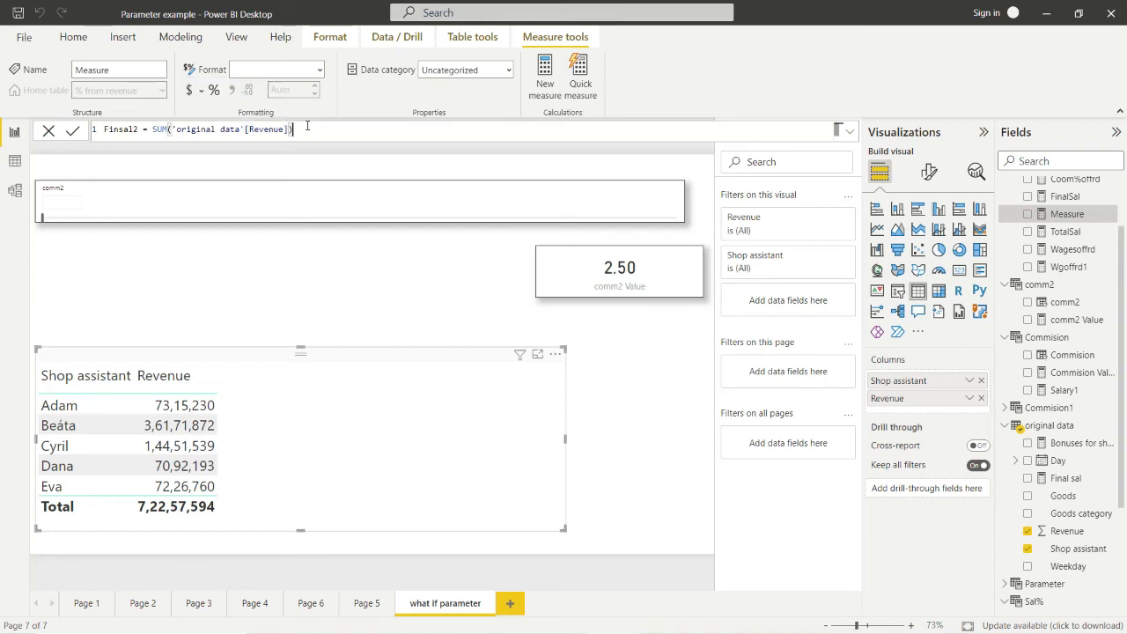
Step: Complete the Finsal2 formula with *comm2[comm2 Value]/100, commit it, and add the measure to the table after Revenue
text(*co)
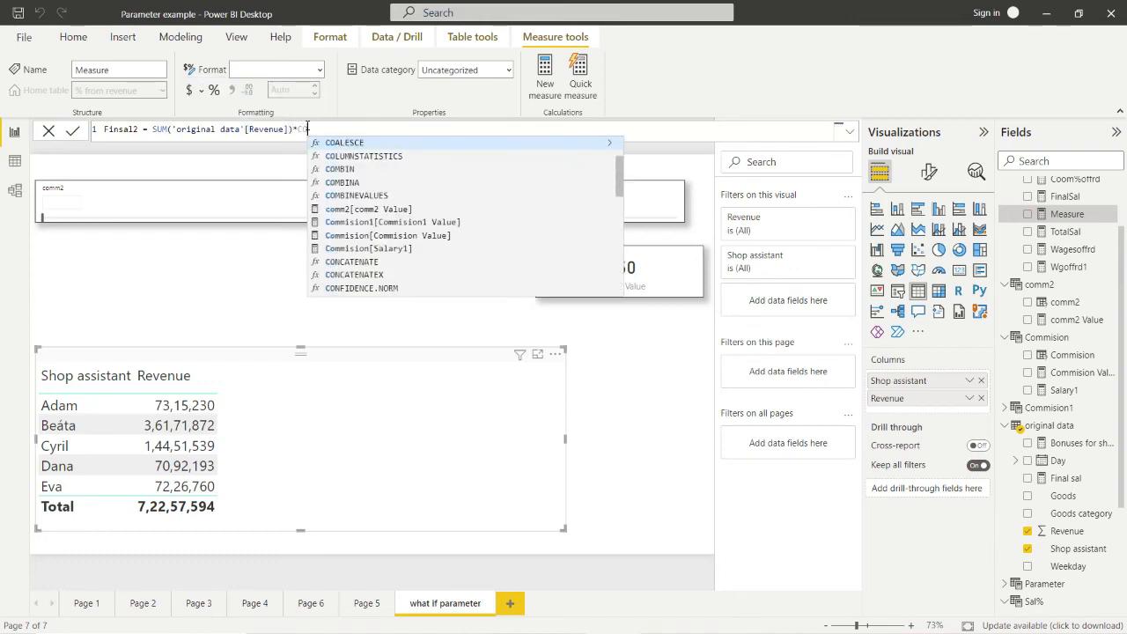
text(m)
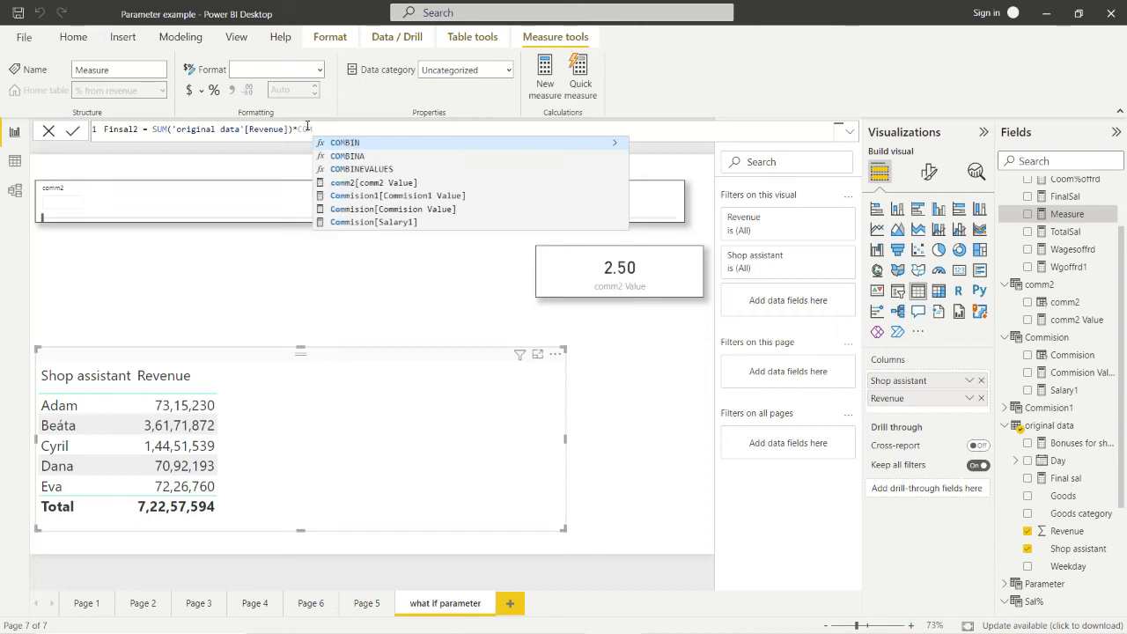
key(BackSpace)
key(BackSpace)
key(BackSpace)
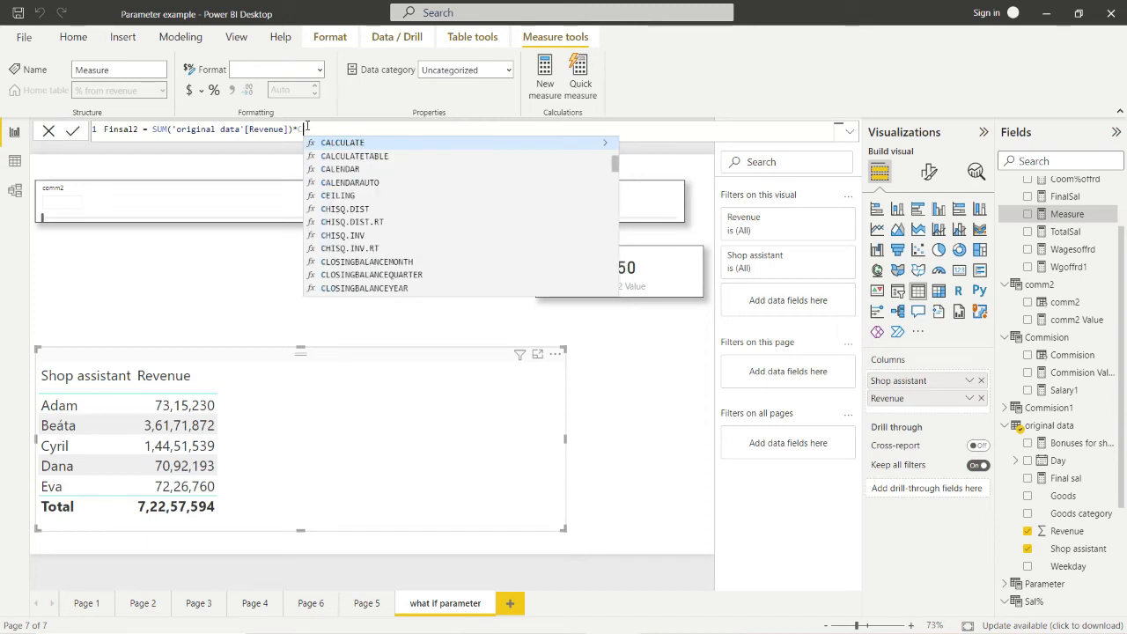
text(comm2)
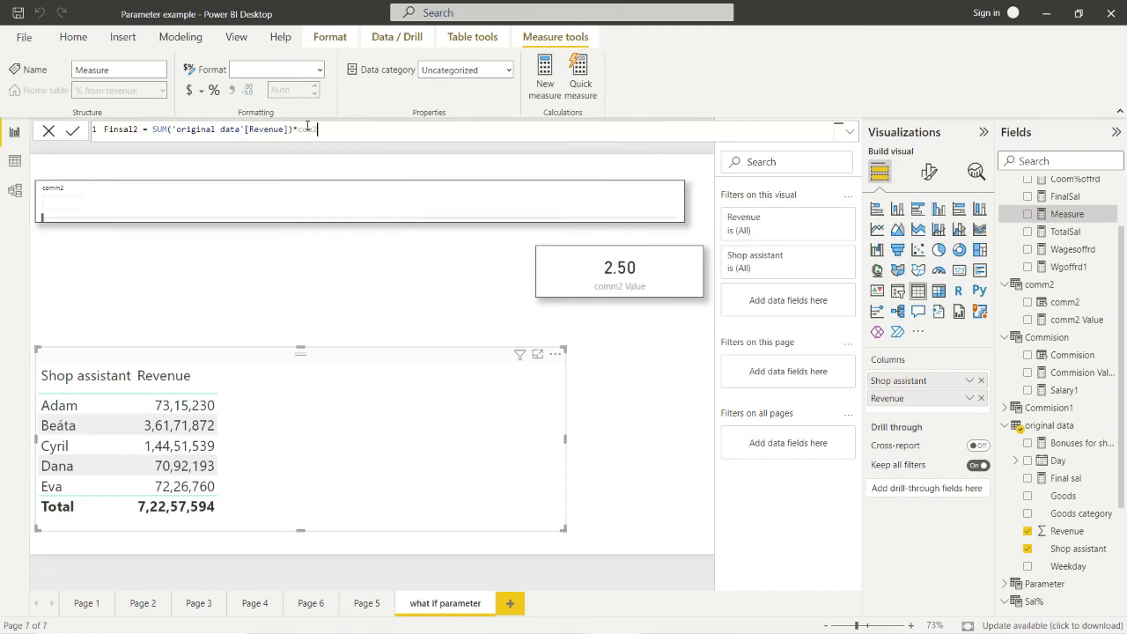
key(BackSpace)
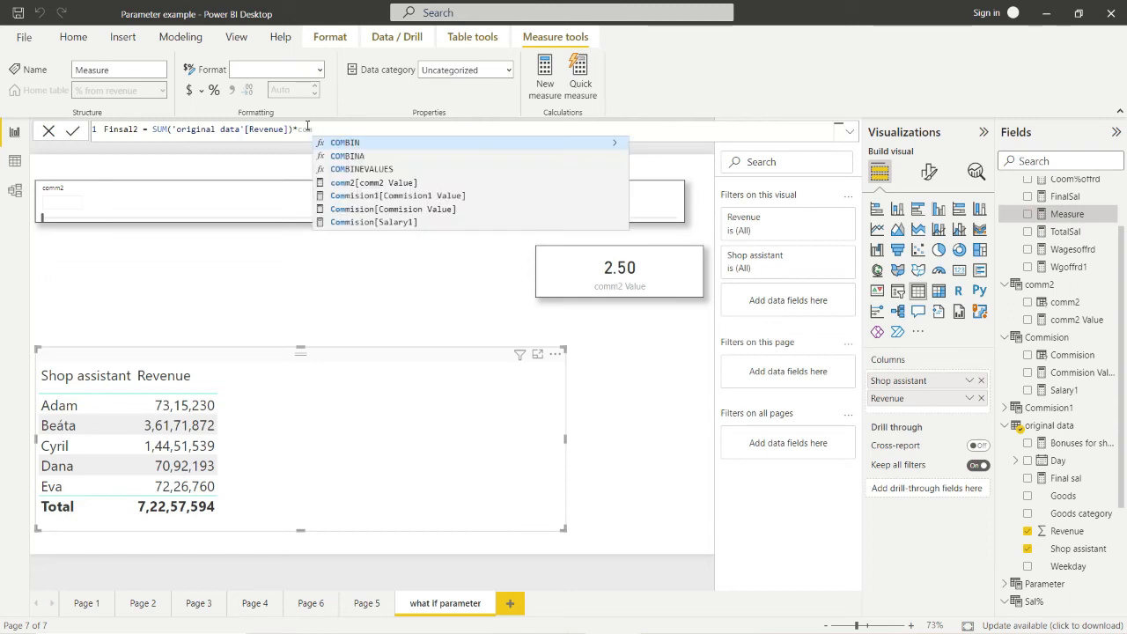
click(369, 183)
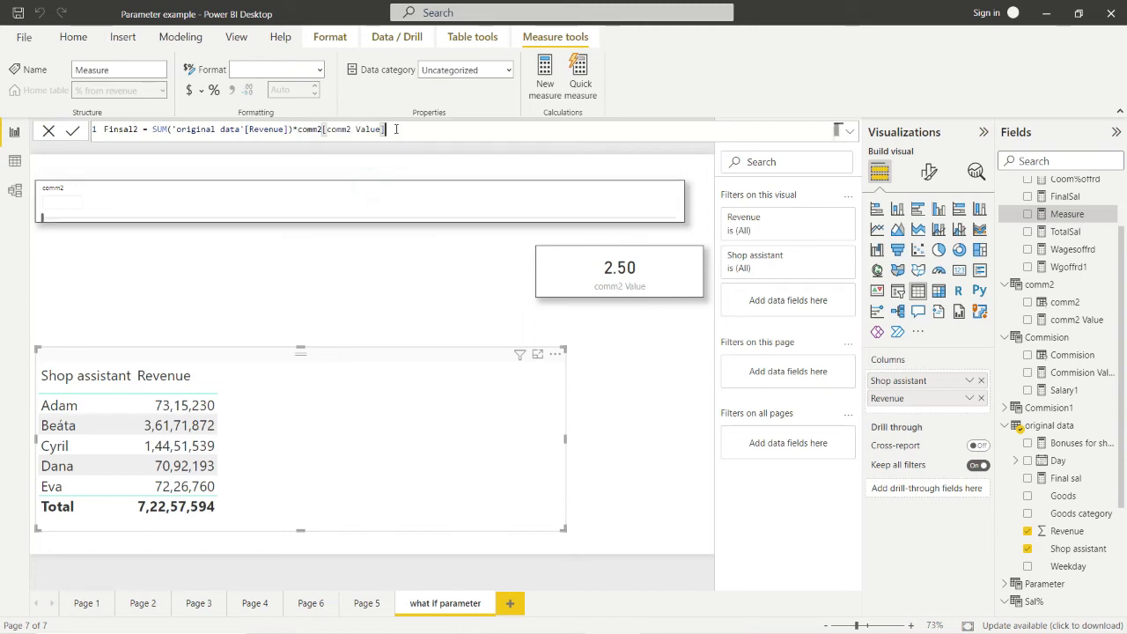
text(/100)
click(73, 131)
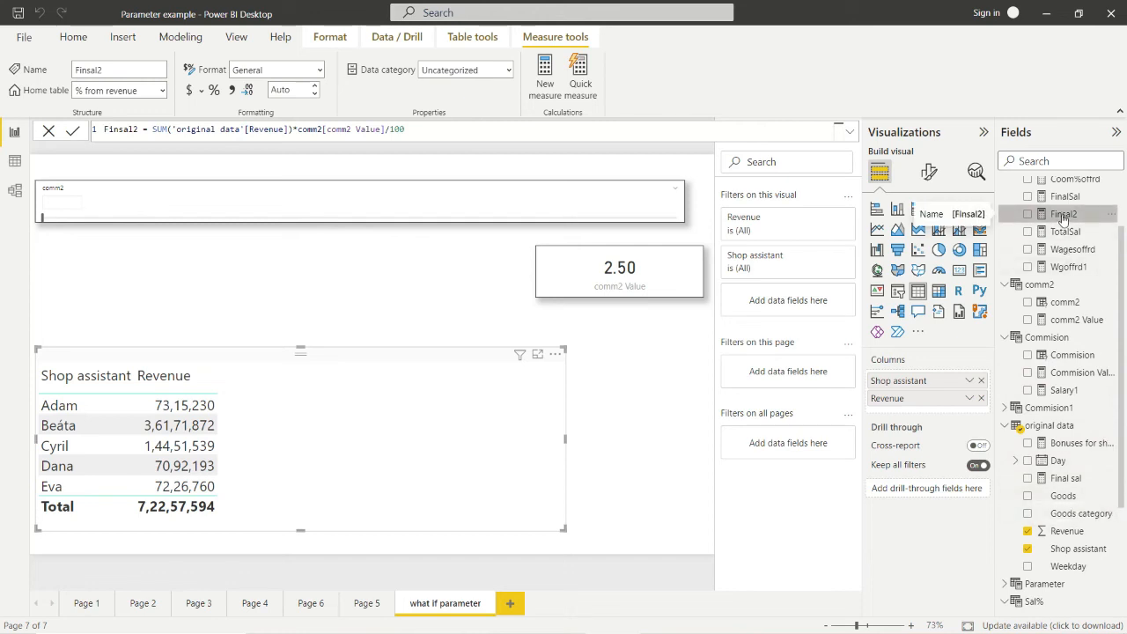
drag(1064, 220, 928, 420)
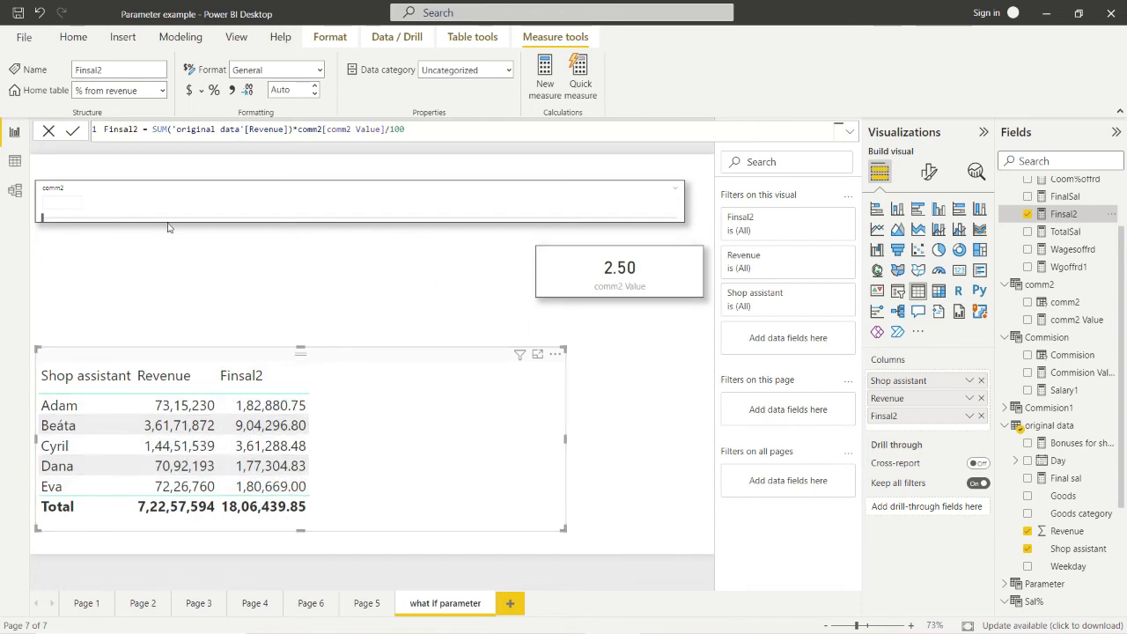
Step: Make the comm2 slicer taller by extending its lower edge and shift the comm2 Value card down below it
click(339, 195)
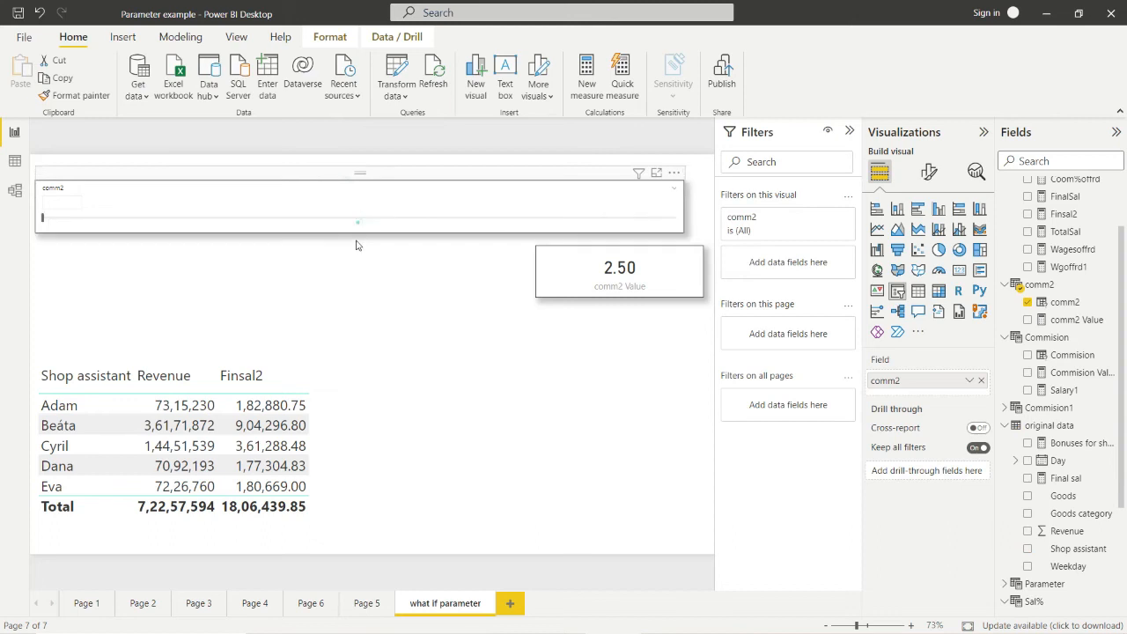
click(566, 273)
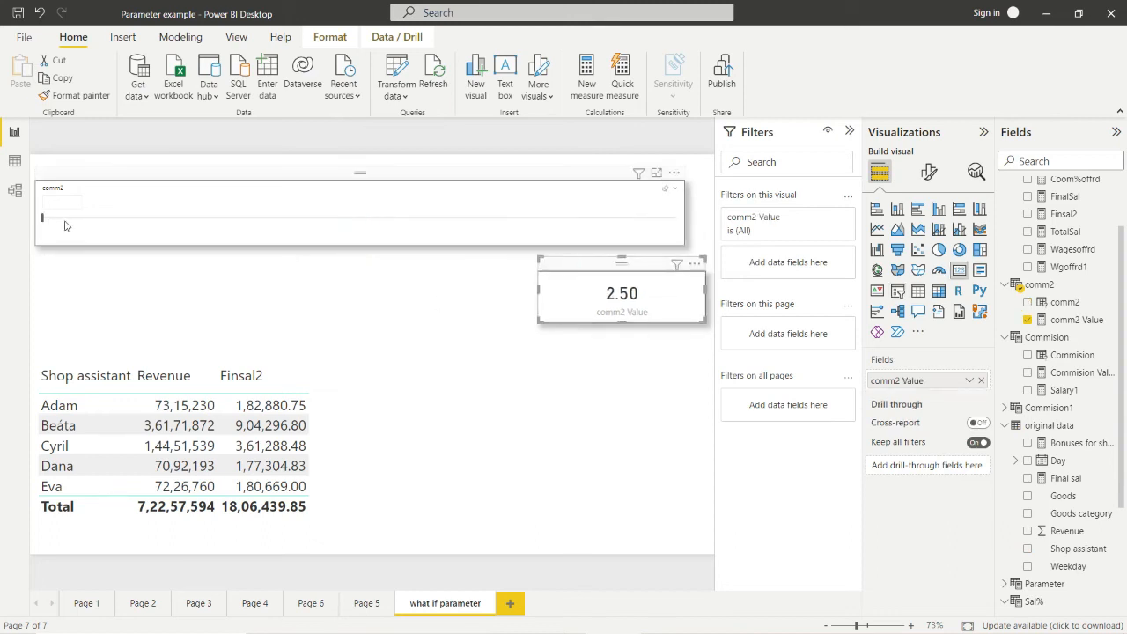
Step: Try the what-if parameter by moving the comm2 slicer to 3.50 and on to 7.00
drag(42, 220, 152, 218)
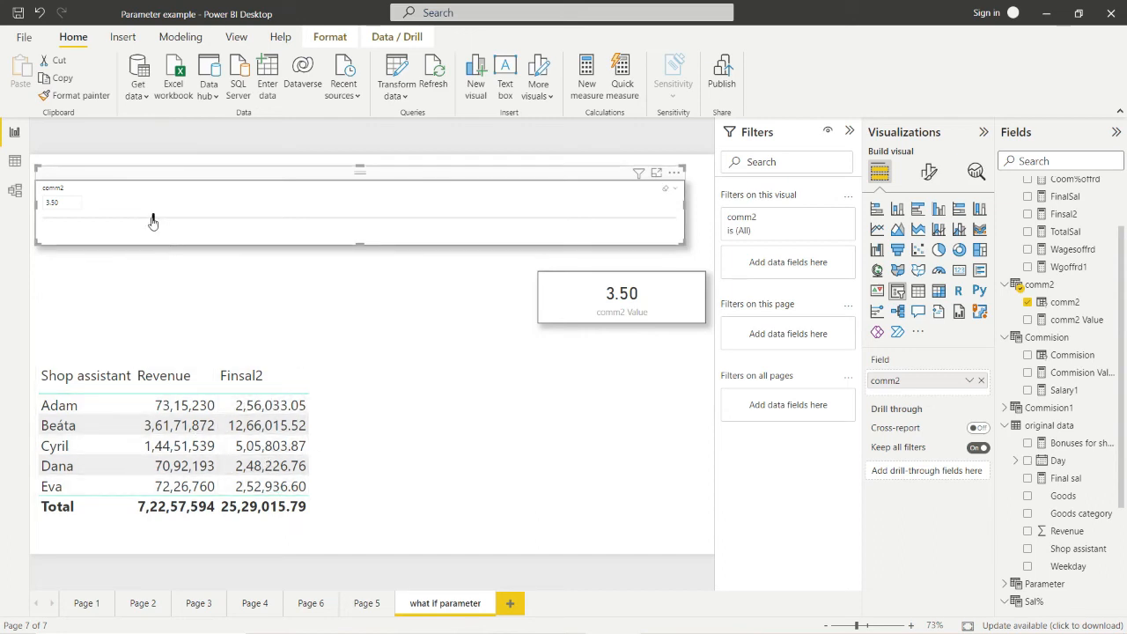
drag(151, 218, 269, 220)
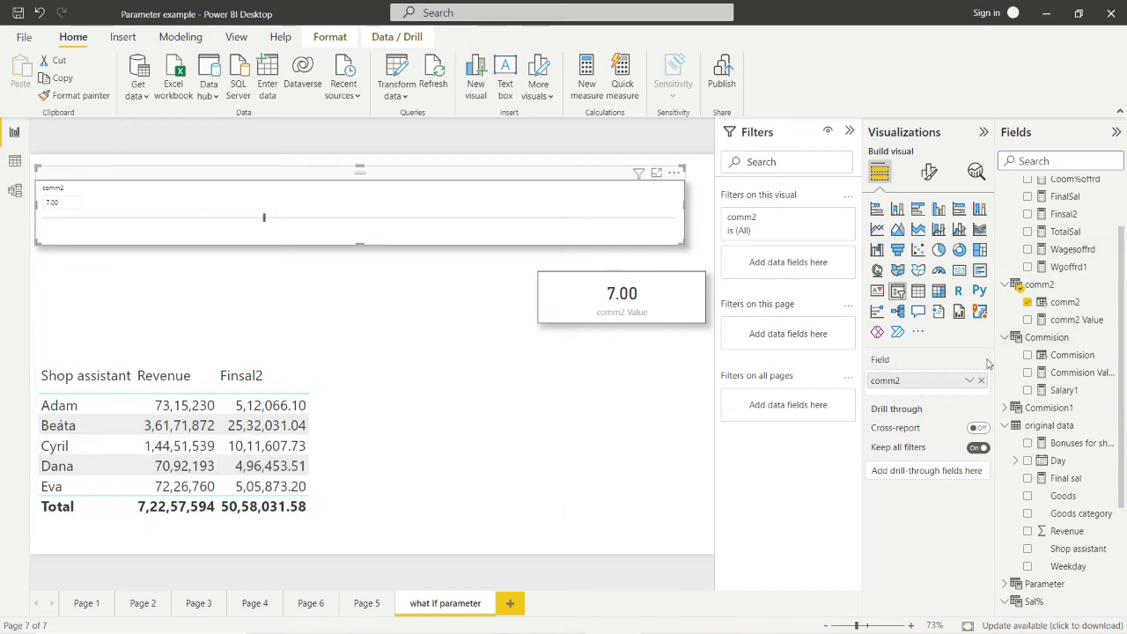
Step: Add the comm2 Value measure to the table as a column between Revenue and Finsal2
scroll(1123, 383, up, 2)
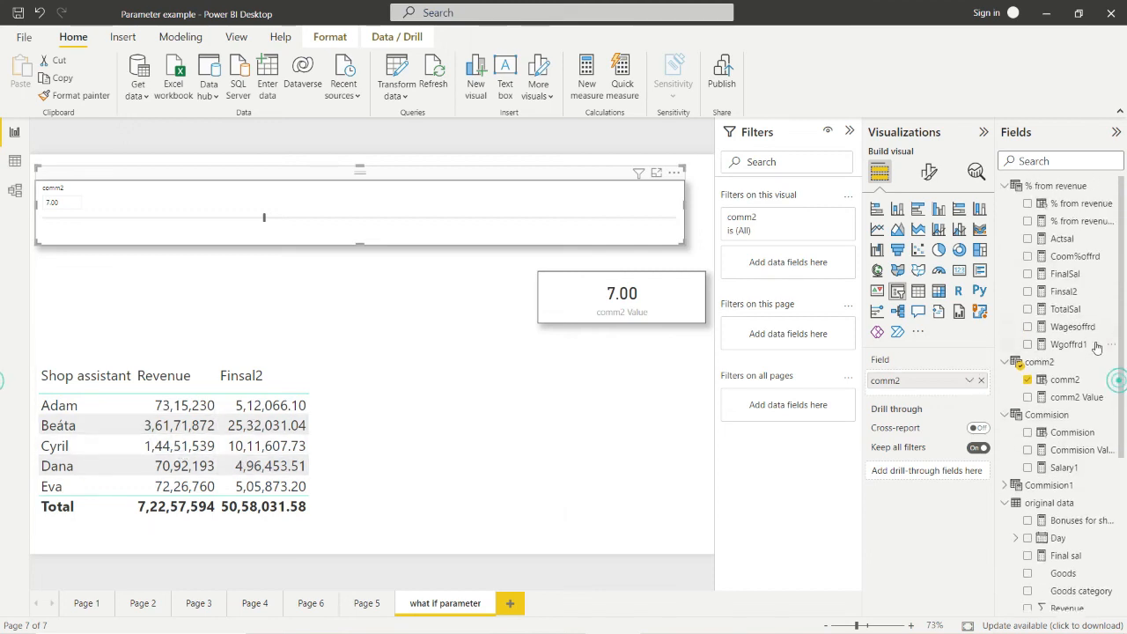
click(108, 356)
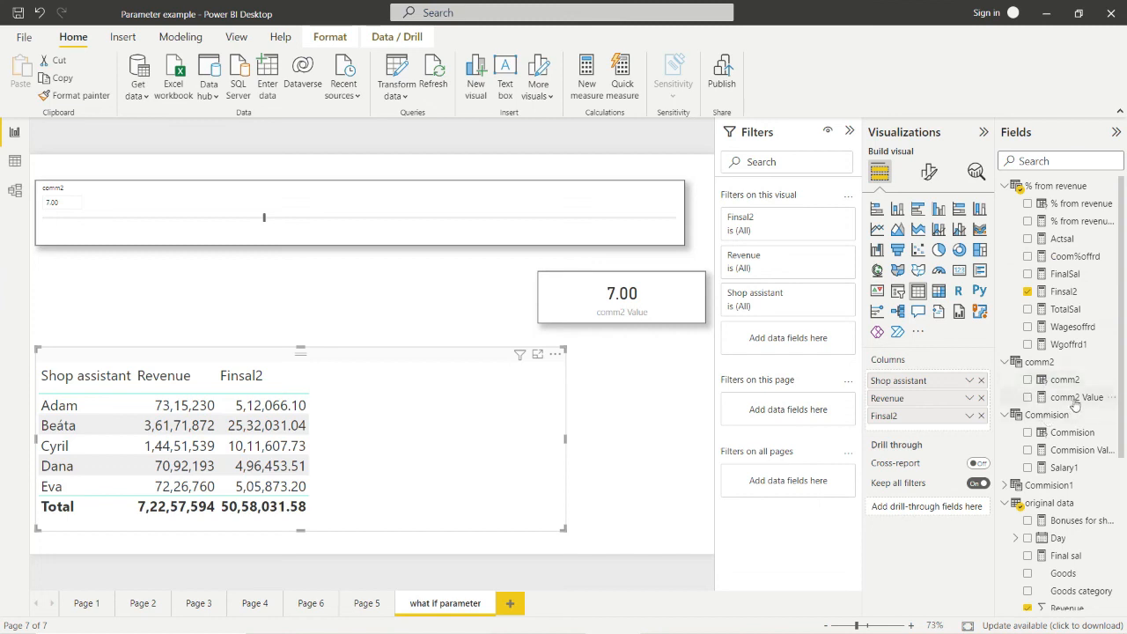
drag(1067, 401, 941, 414)
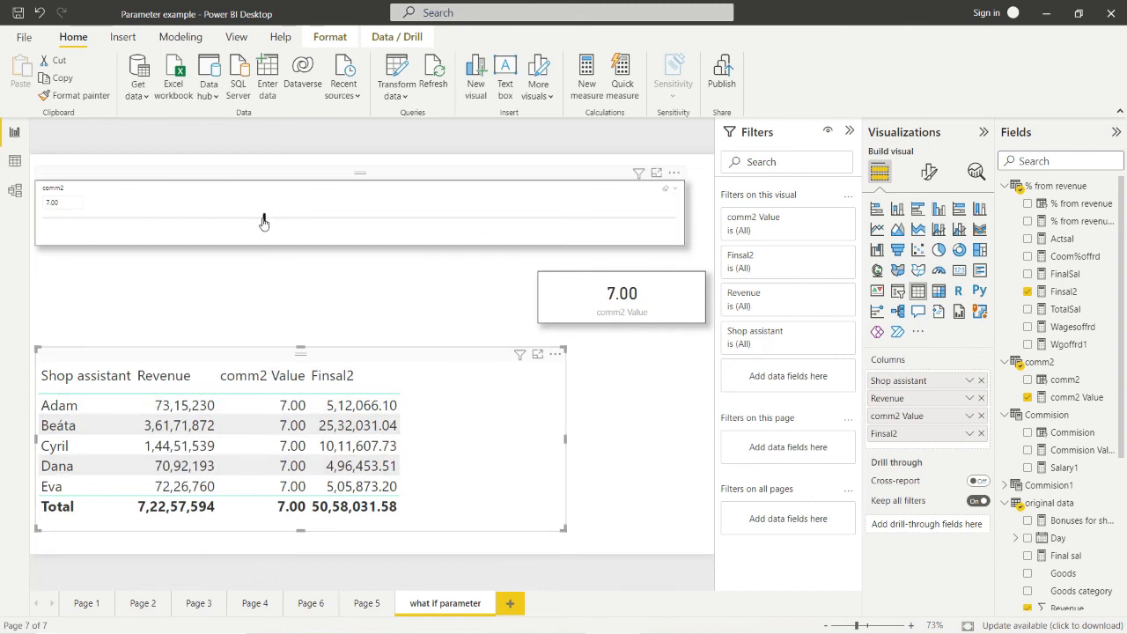
Step: Test the comm2 slicer at 9.50, 10.00, 3.00 and 10.00 again, and finish at its maximum of 20.00
drag(264, 218, 343, 218)
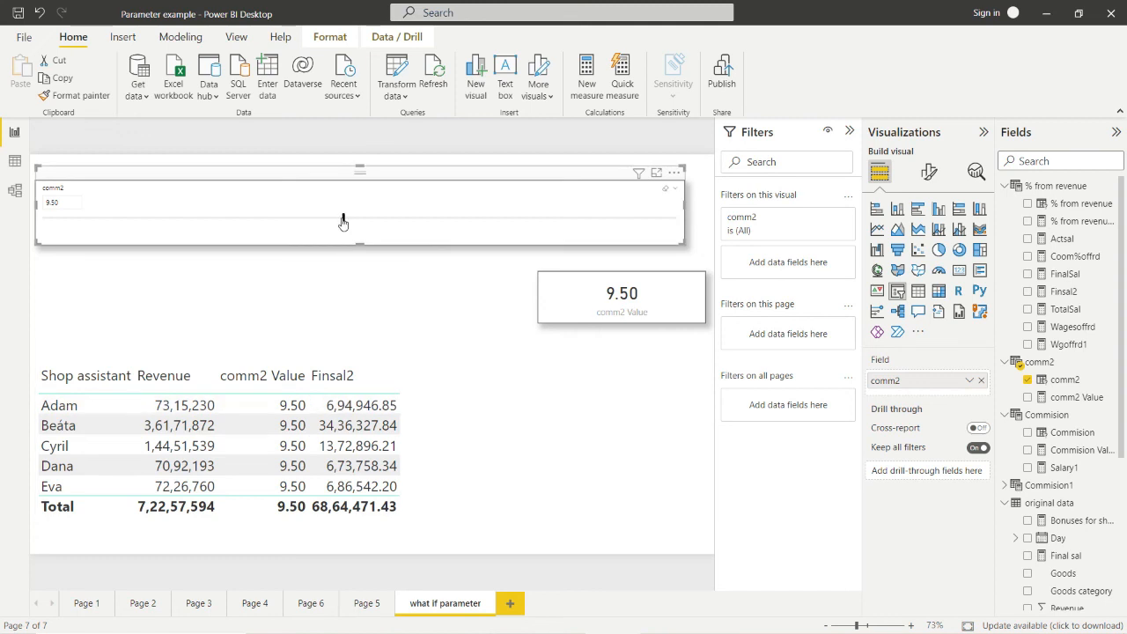
drag(344, 219, 359, 218)
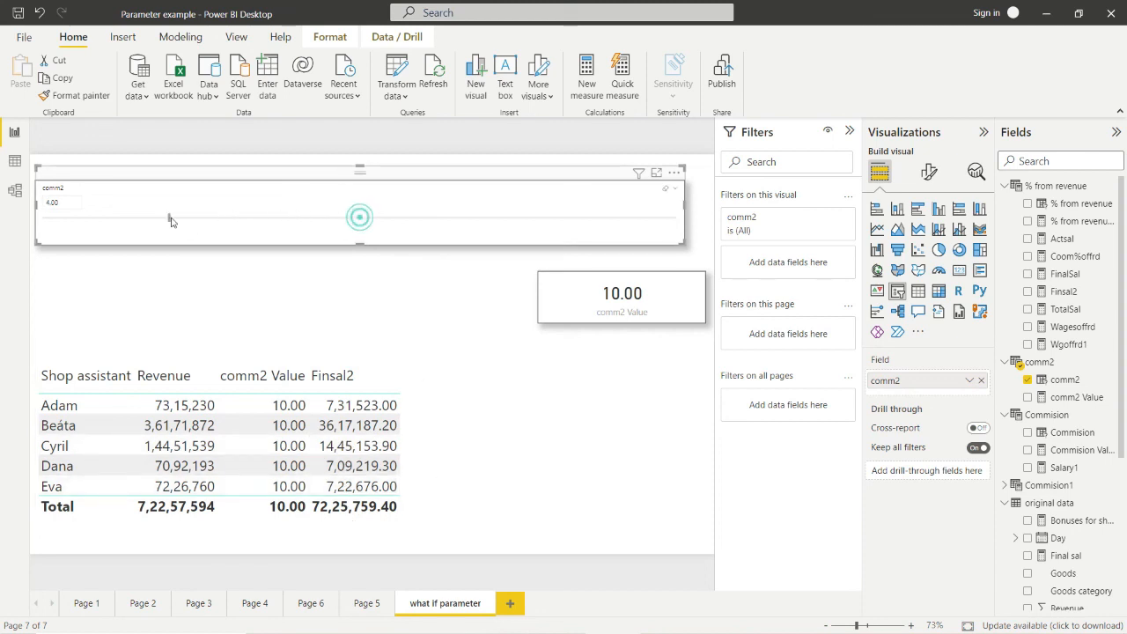
drag(360, 218, 137, 218)
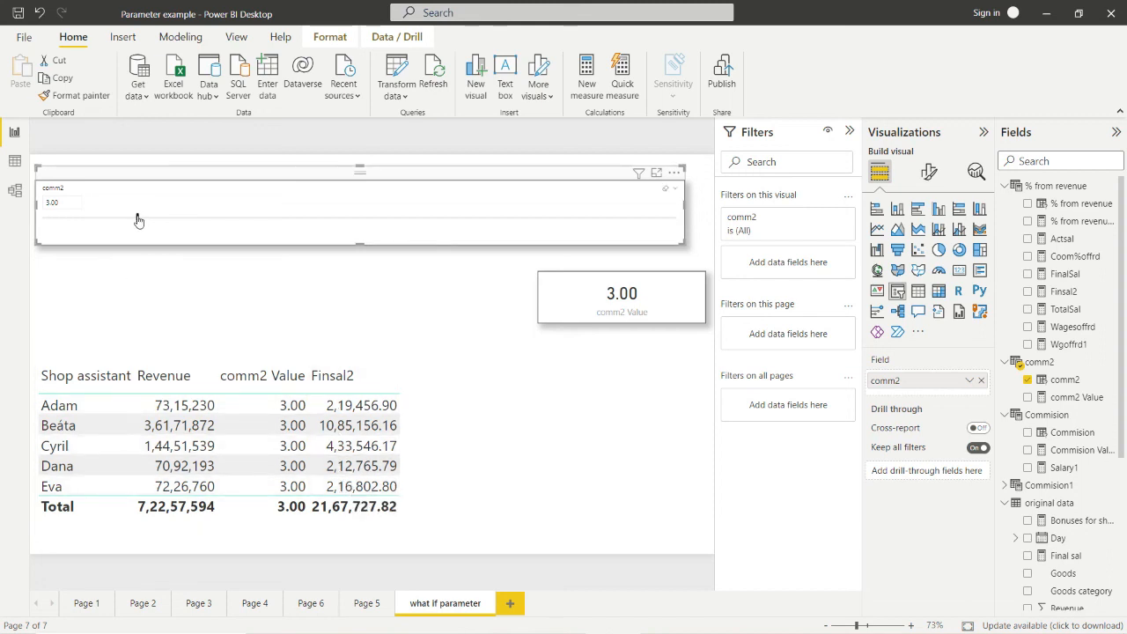
drag(138, 220, 359, 220)
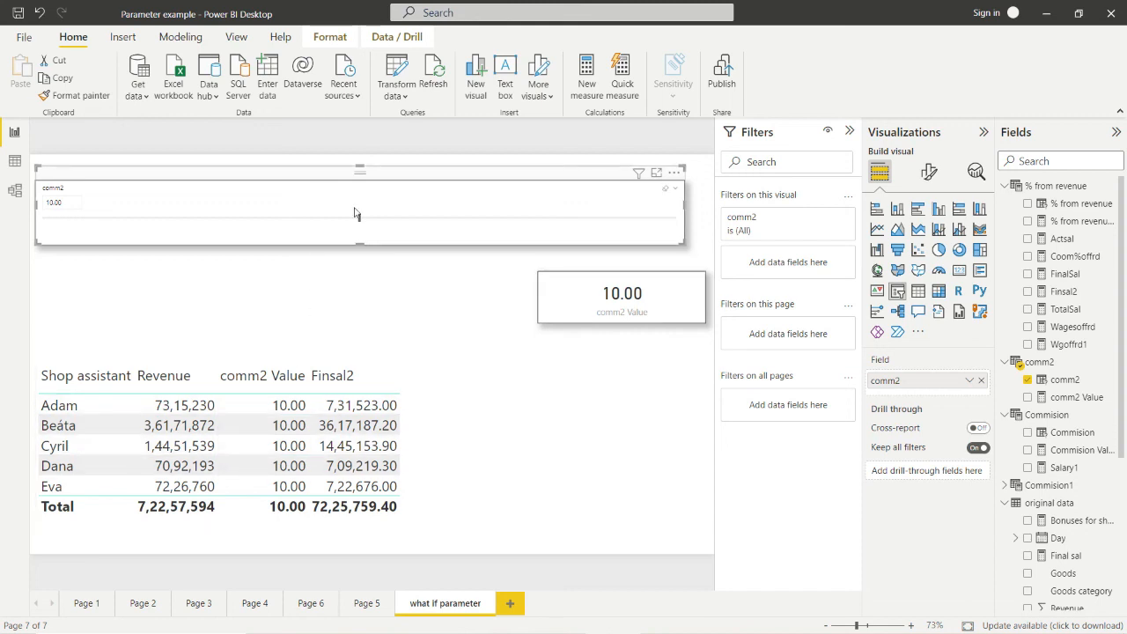
drag(360, 220, 522, 223)
drag(665, 220, 676, 220)
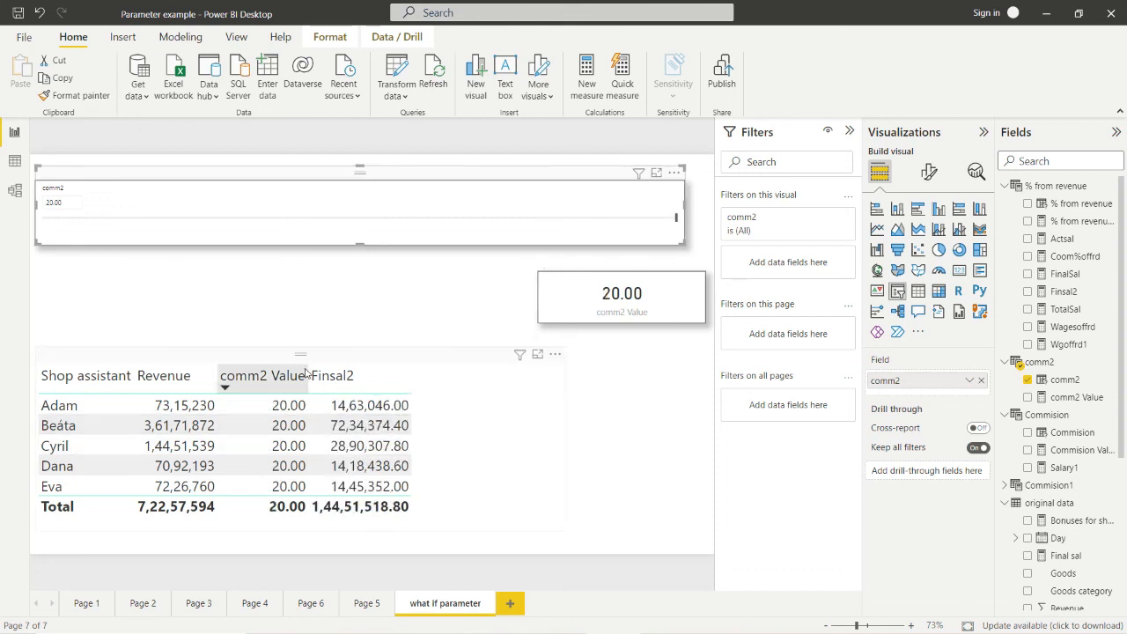